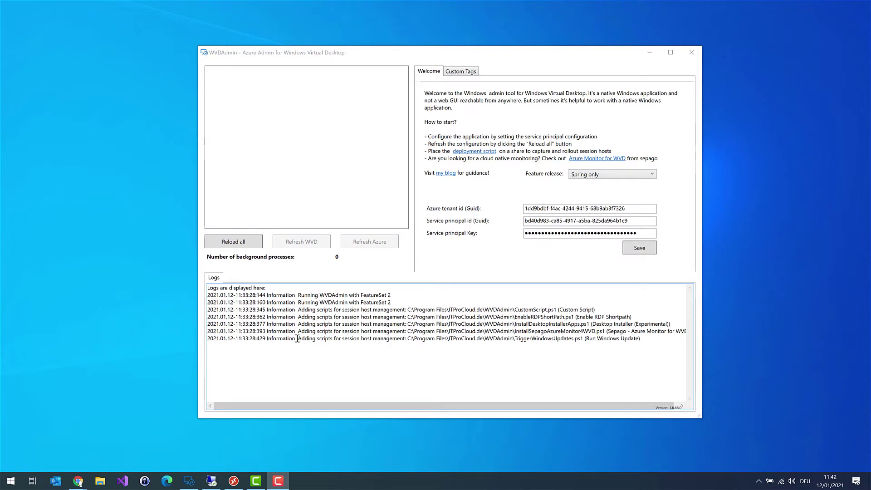
Step: Reload all resources, select the TEMPLATE-WVD-PROD-01 image in RG-TEMPLATES-WVD, and select WVD V2 Host Pools
click(254, 246)
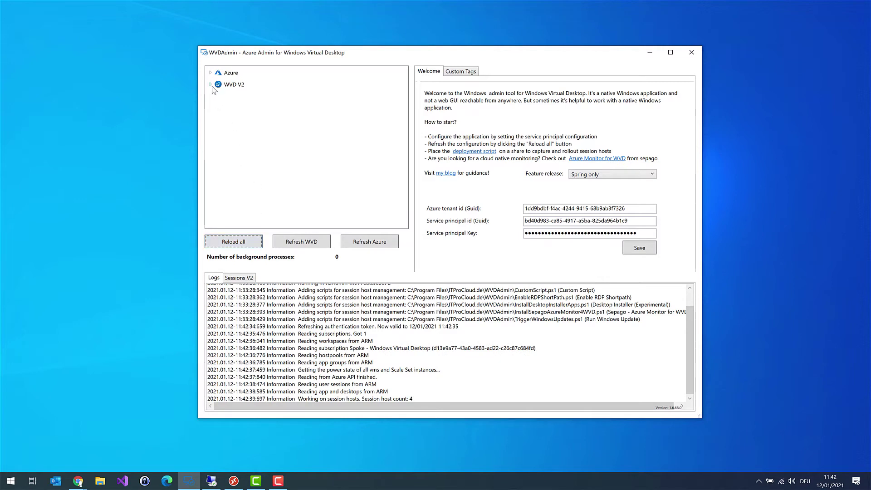
click(211, 73)
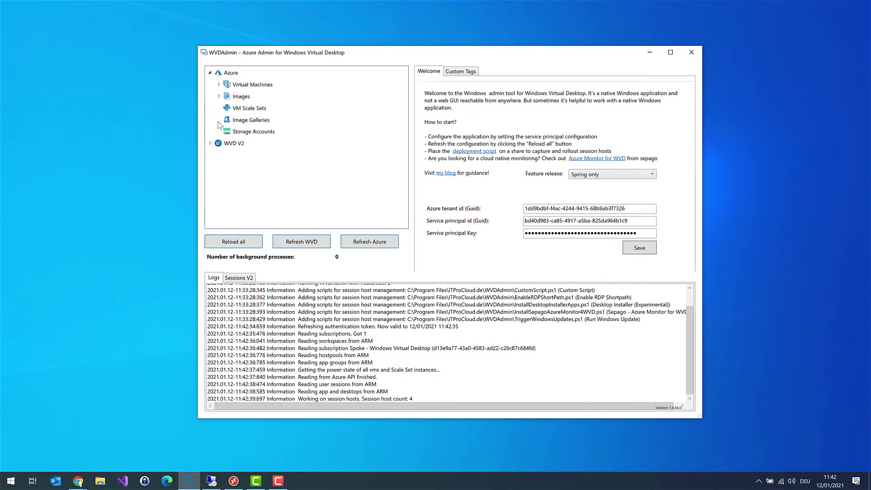
click(219, 97)
click(227, 108)
click(265, 109)
click(272, 120)
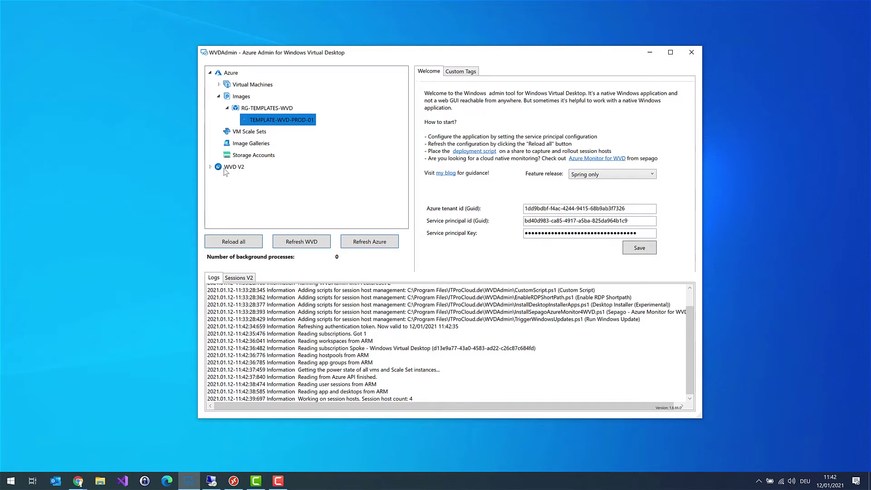
click(210, 166)
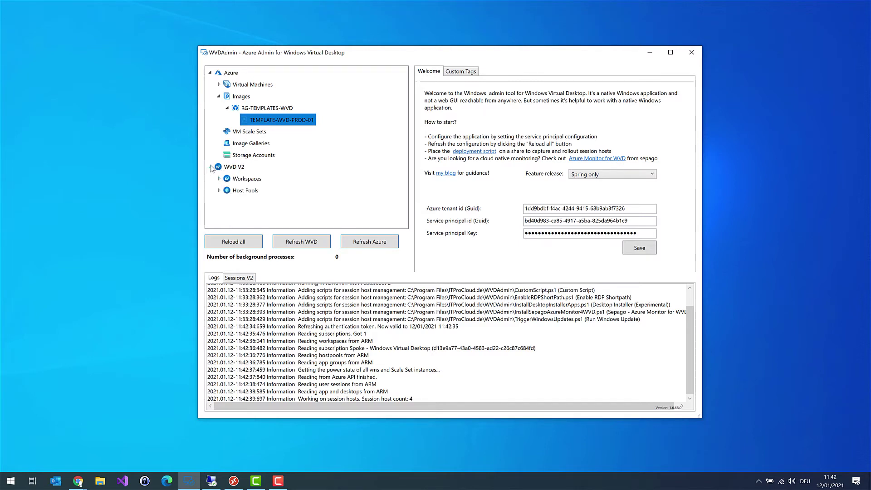
click(248, 191)
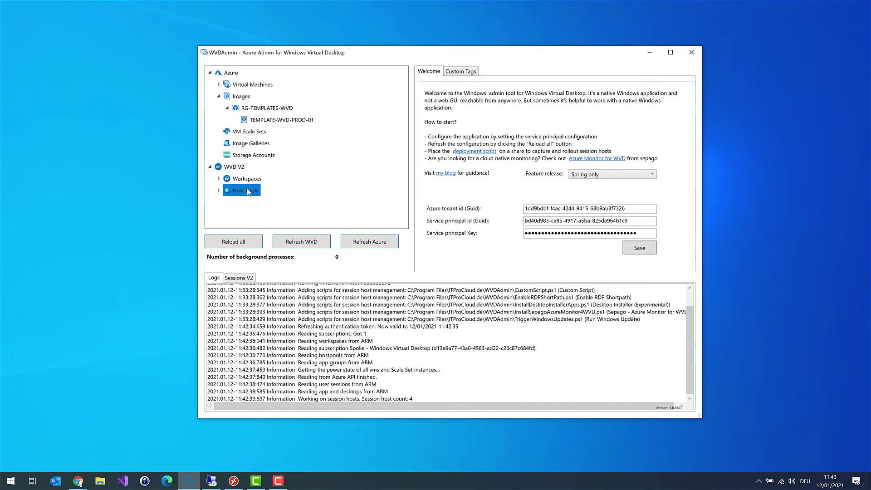
Step: Add a shared host pool named Demo in resource group rg-Templates-WVD and show it among the host pools
right_click(248, 191)
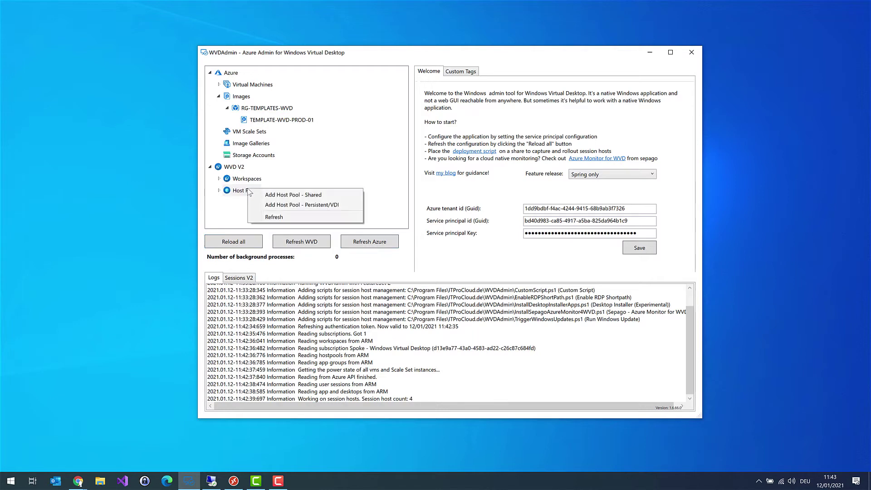
click(288, 196)
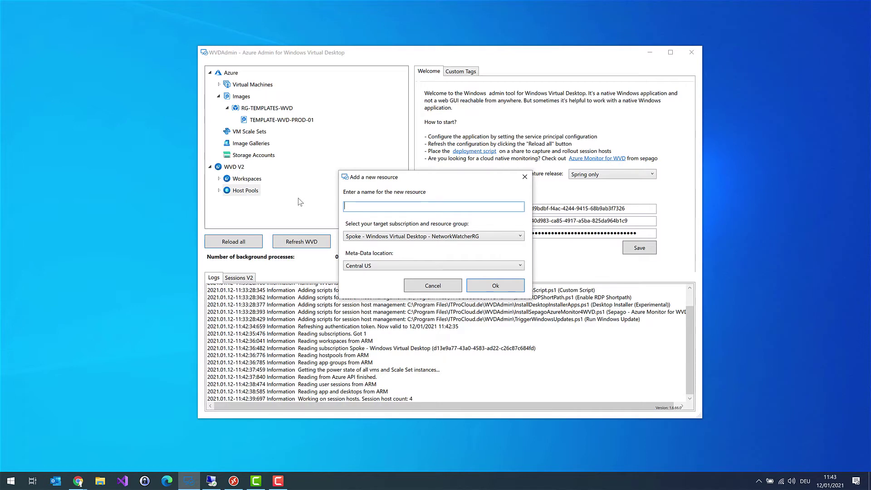
text(Demo)
click(380, 238)
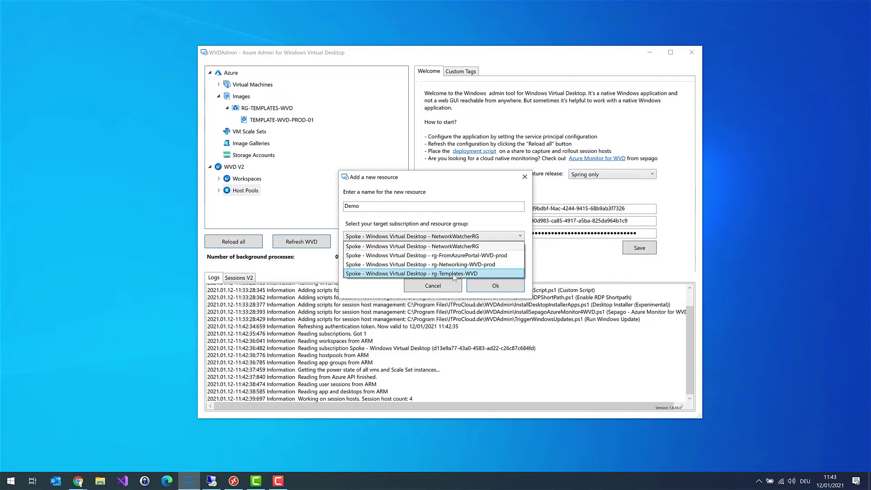
click(453, 273)
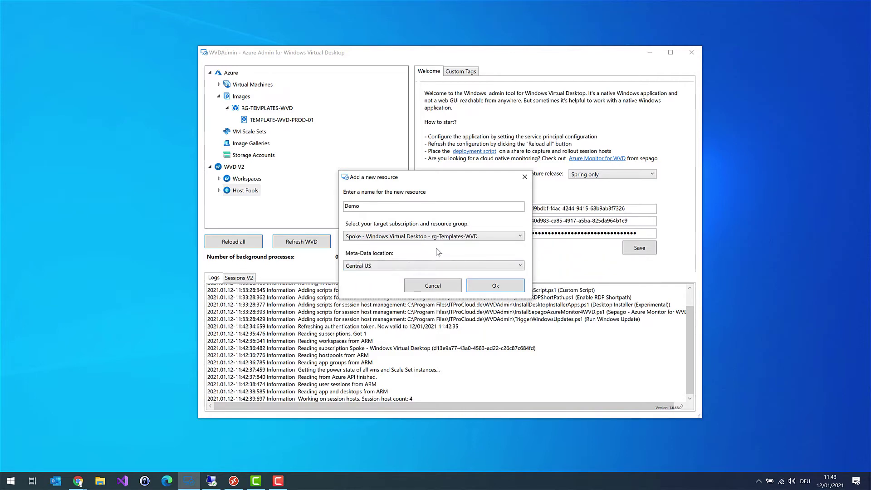
click(496, 286)
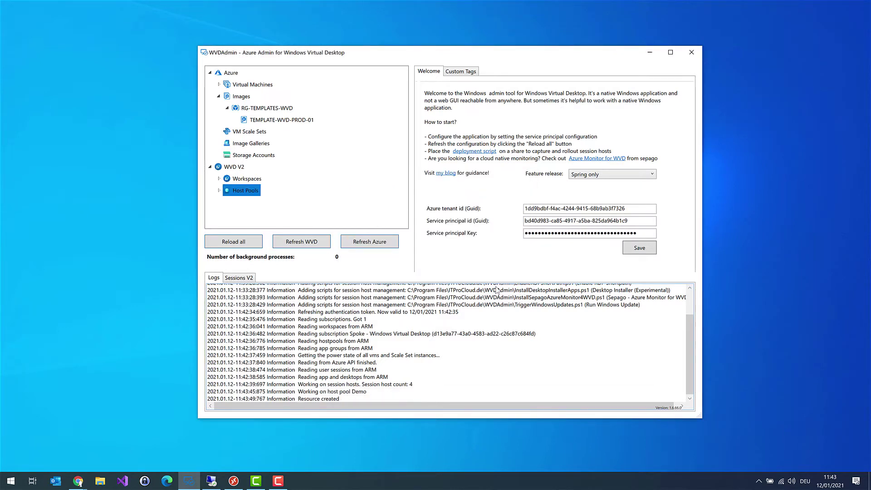
click(220, 191)
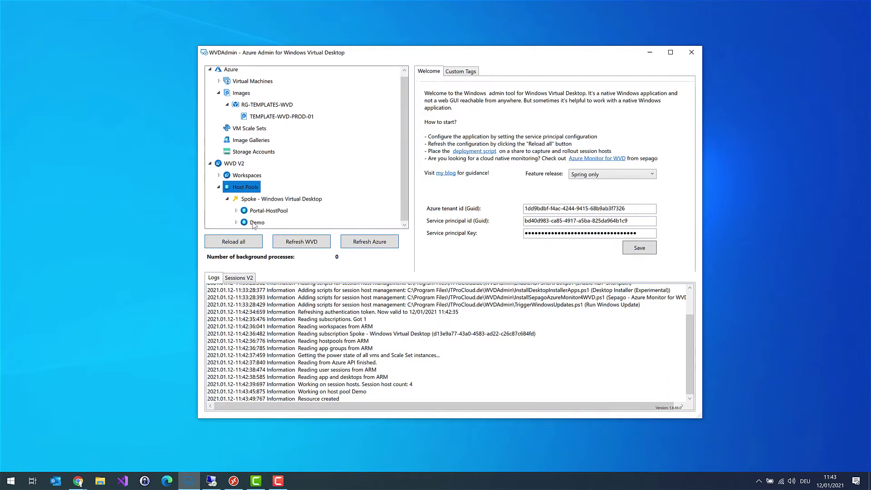
Step: Change the Demo host pool's Max. Session Limit from 999999 to 12 and save
click(255, 224)
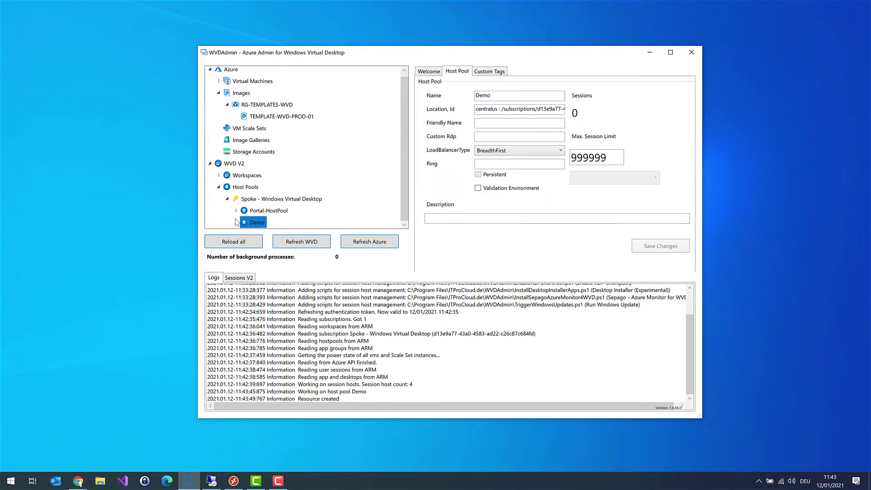
click(236, 221)
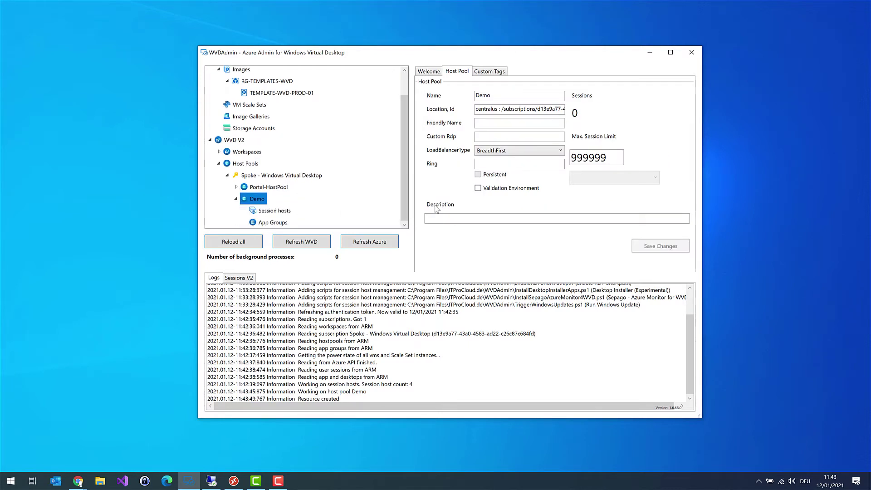
double_click(615, 157)
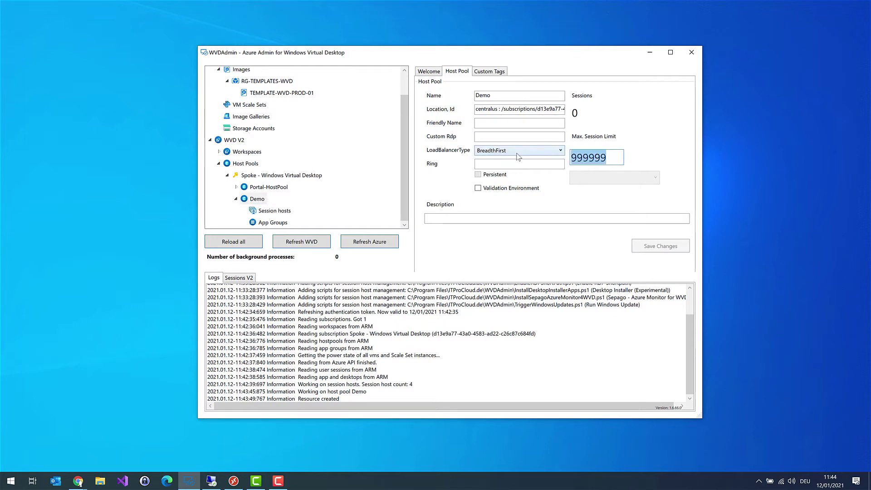
text(12)
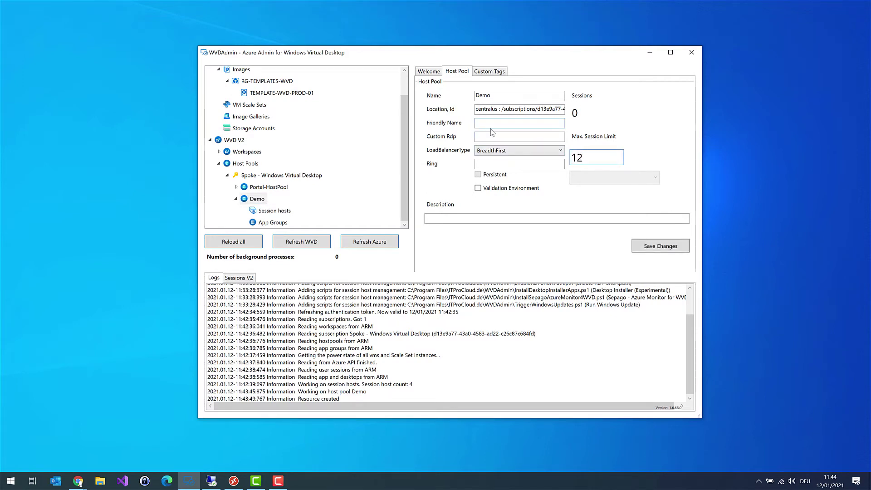
click(668, 248)
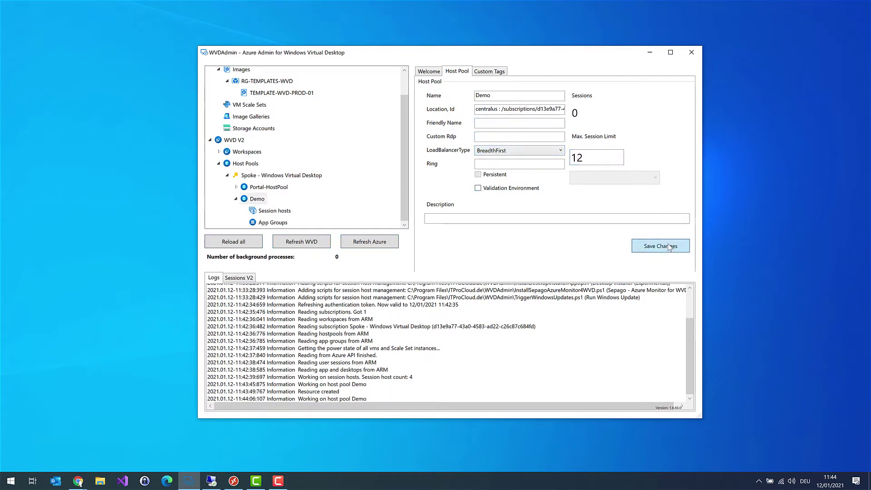
Step: Add desktop app group Demo-DAG under the Demo host pool and open its details
right_click(279, 223)
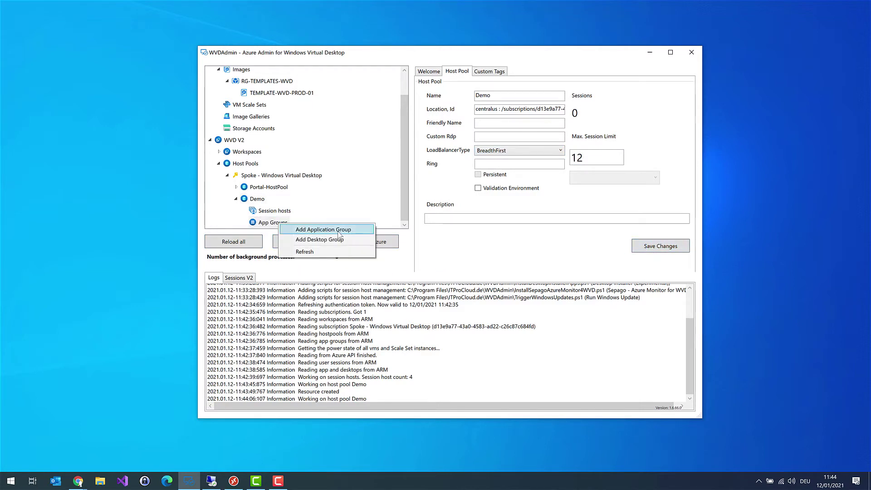
click(340, 240)
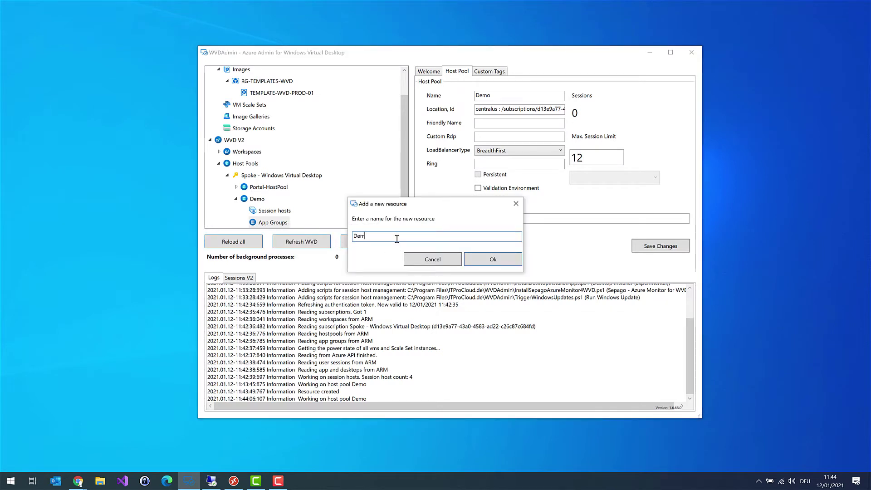
text(Demo-DAG)
click(489, 265)
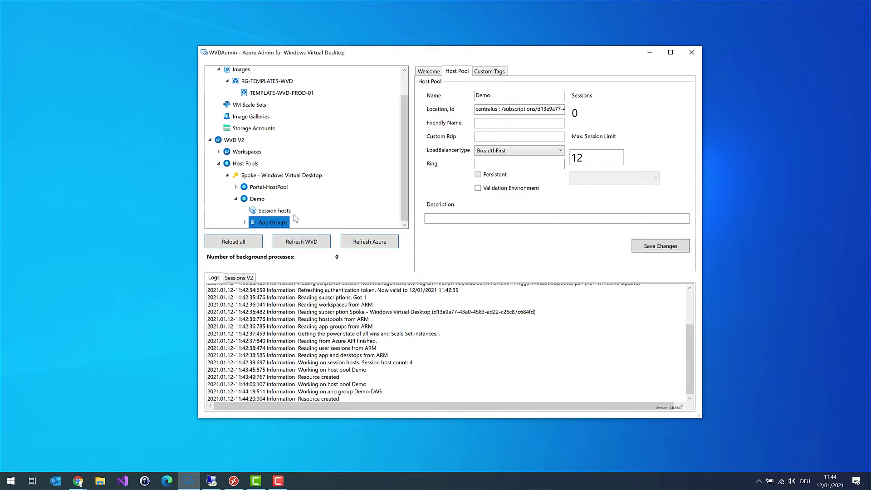
click(245, 222)
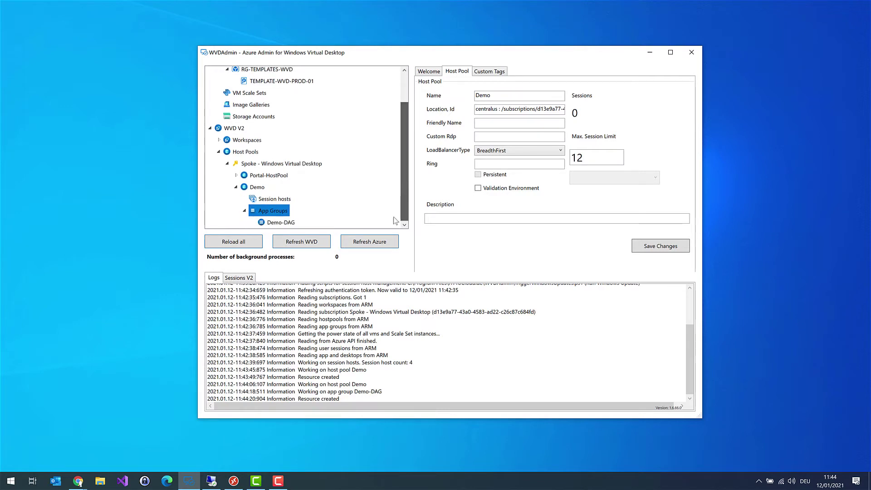
click(287, 224)
Step: Search for 'All' and assign the SW_WVD_All group to Demo-DAG
click(467, 247)
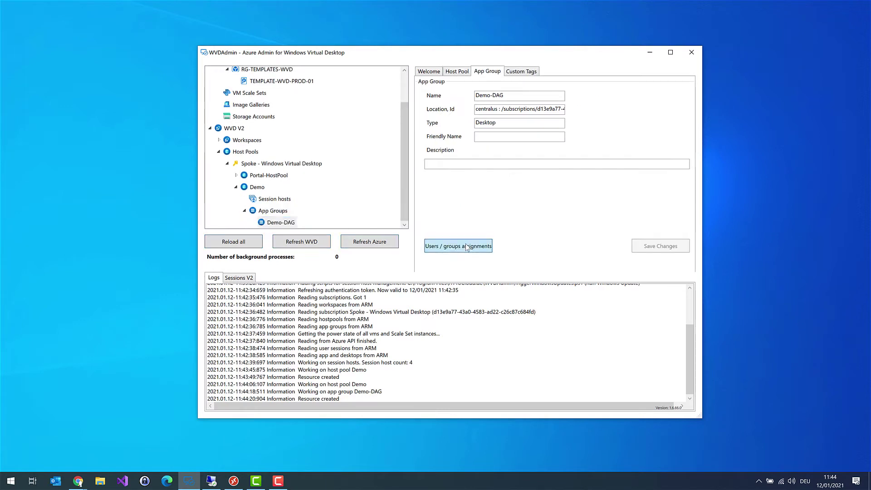
click(445, 249)
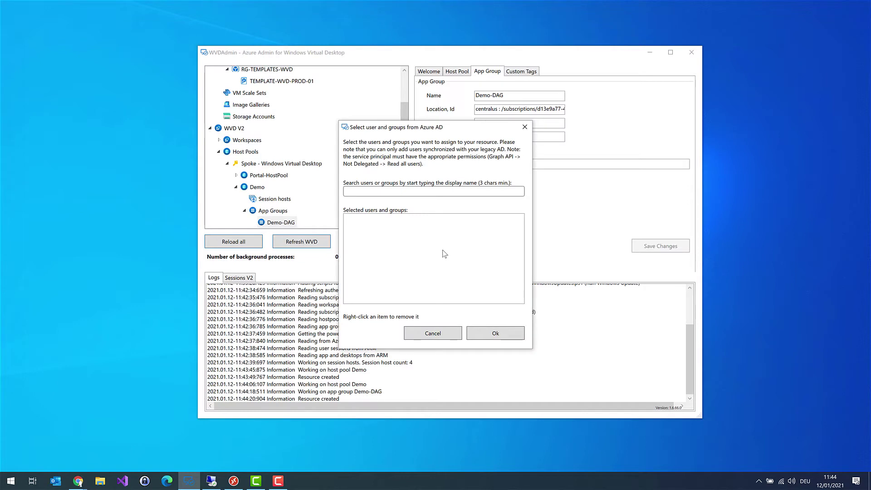
click(428, 191)
text(All)
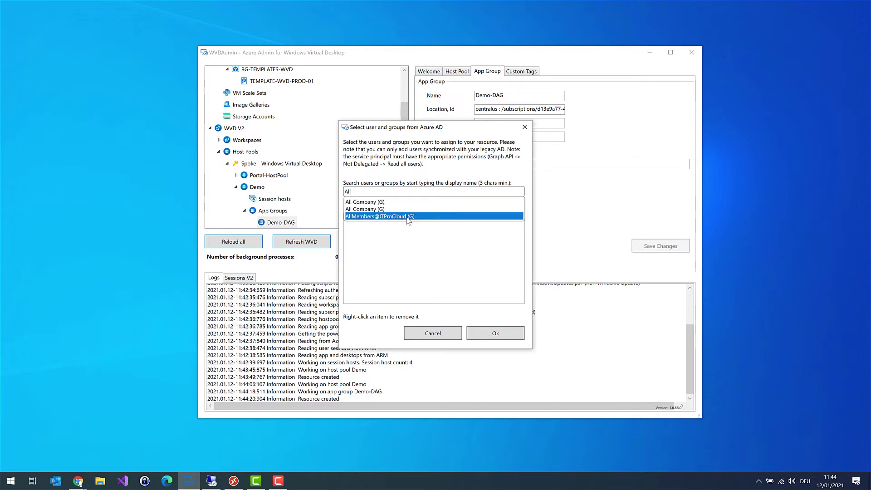
click(395, 193)
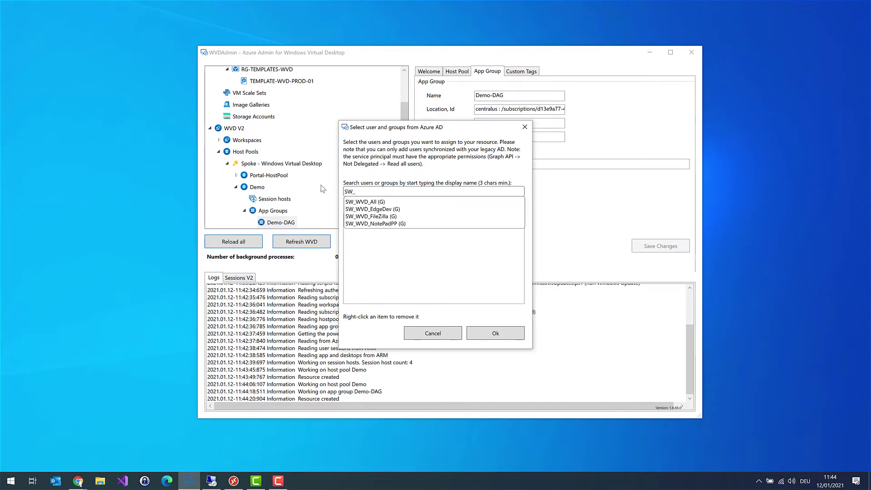
click(364, 202)
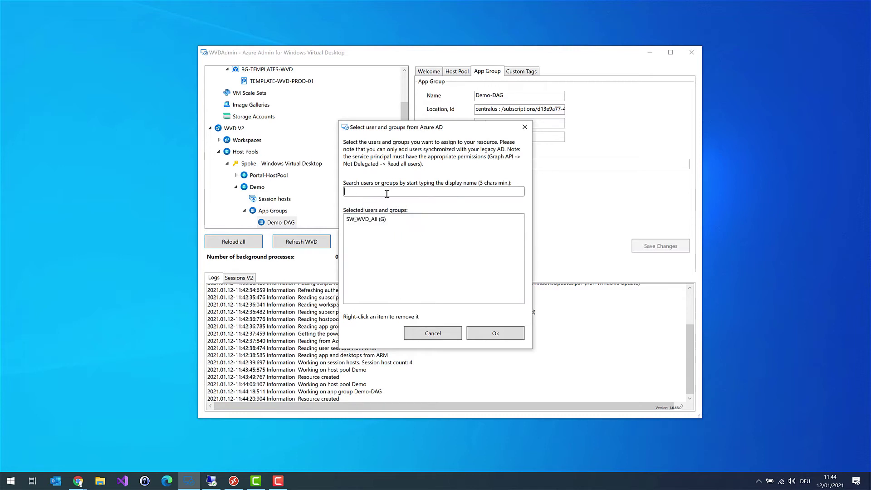
click(499, 334)
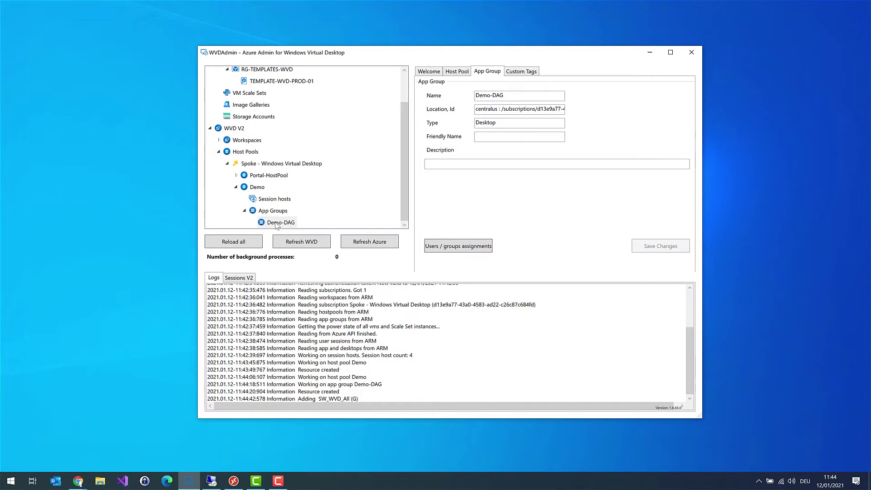
Step: Create workspace Demo-Workspace under the Spoke subscription in rg-Templates-WVD, Central US, and select it
click(219, 139)
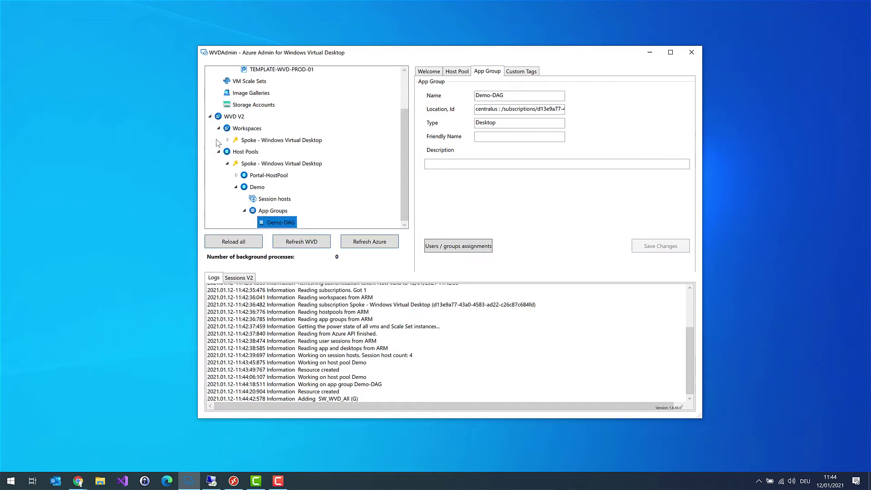
click(227, 140)
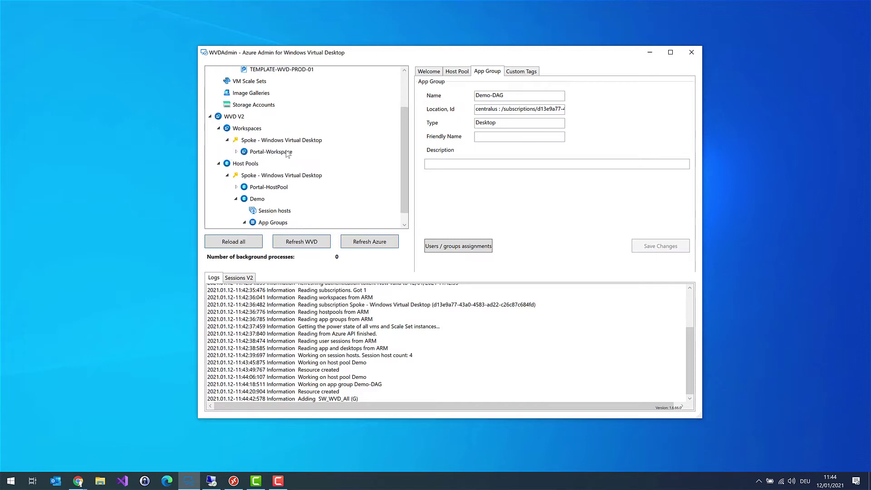
click(263, 143)
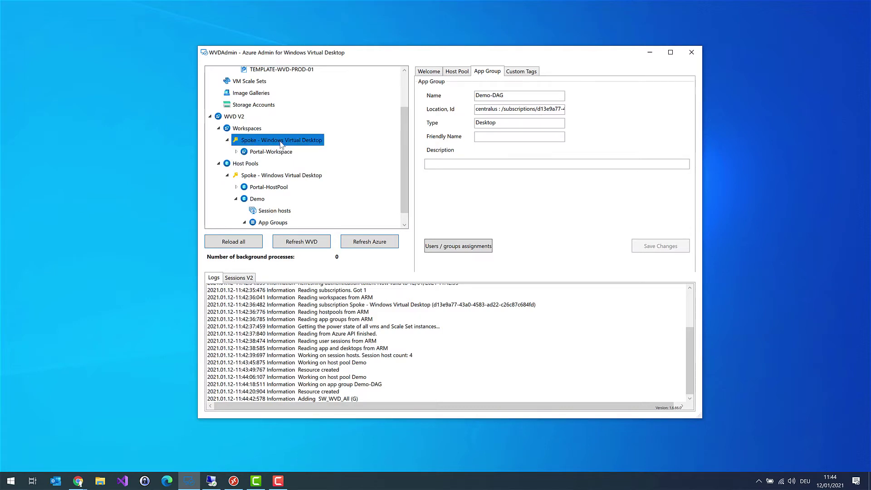
right_click(255, 131)
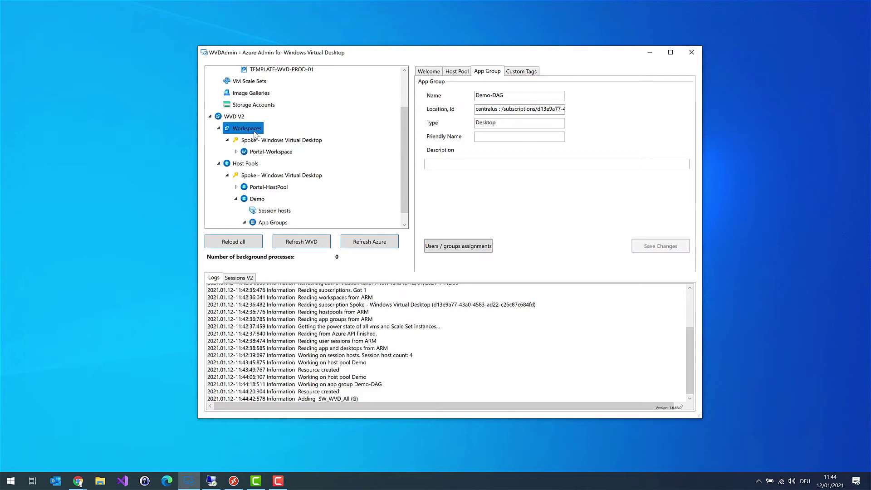
click(291, 139)
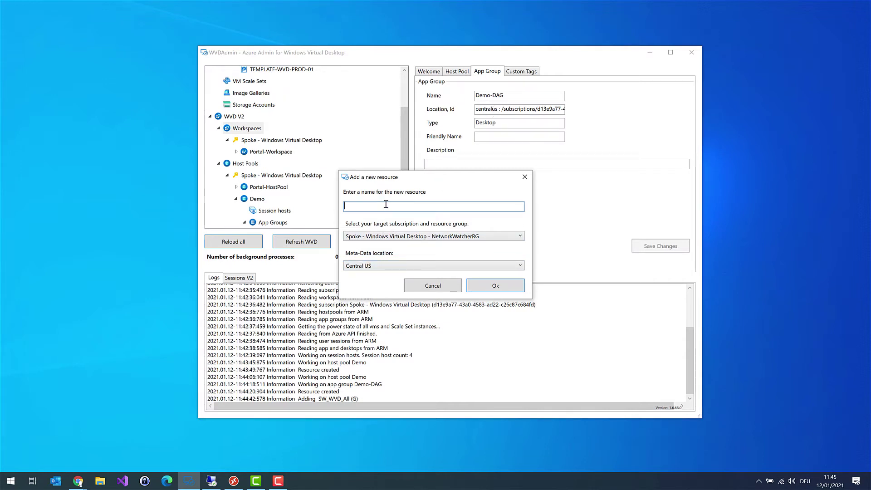
text(Demo-Workspace)
click(437, 236)
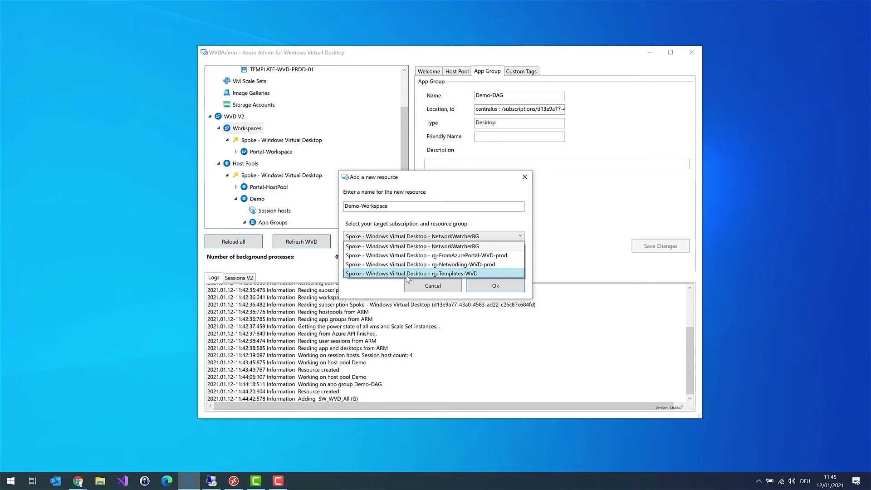
click(439, 274)
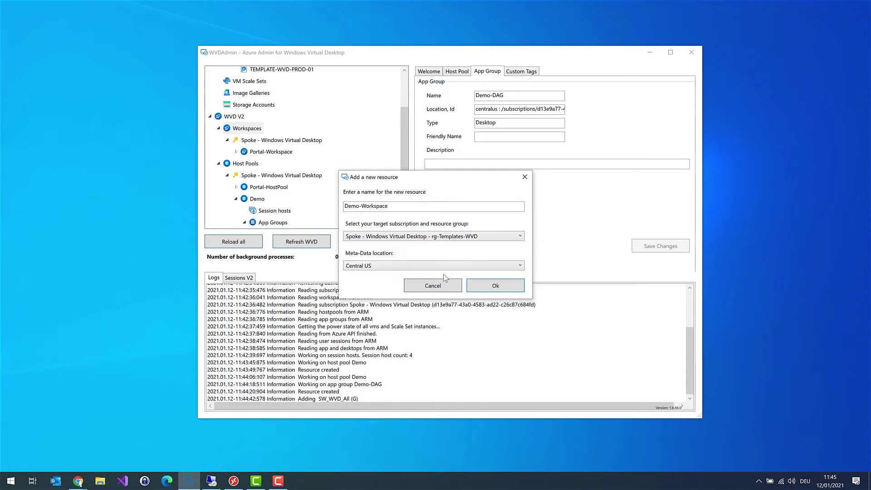
click(494, 286)
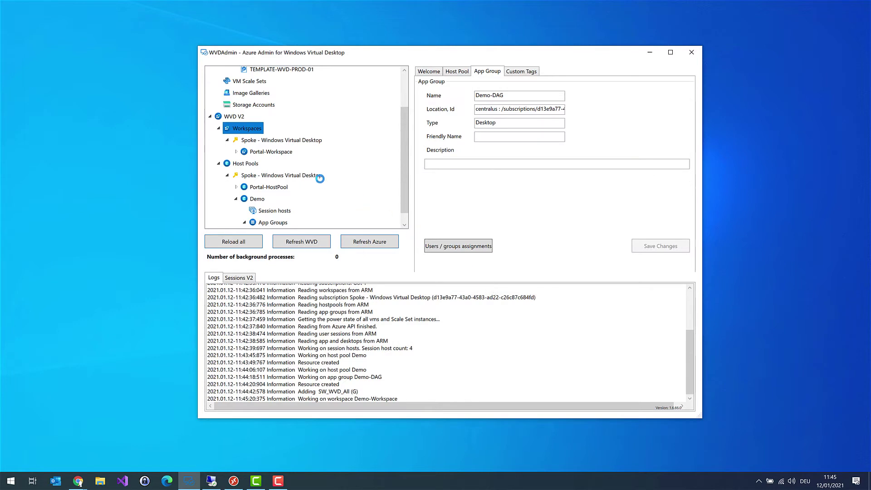
click(276, 165)
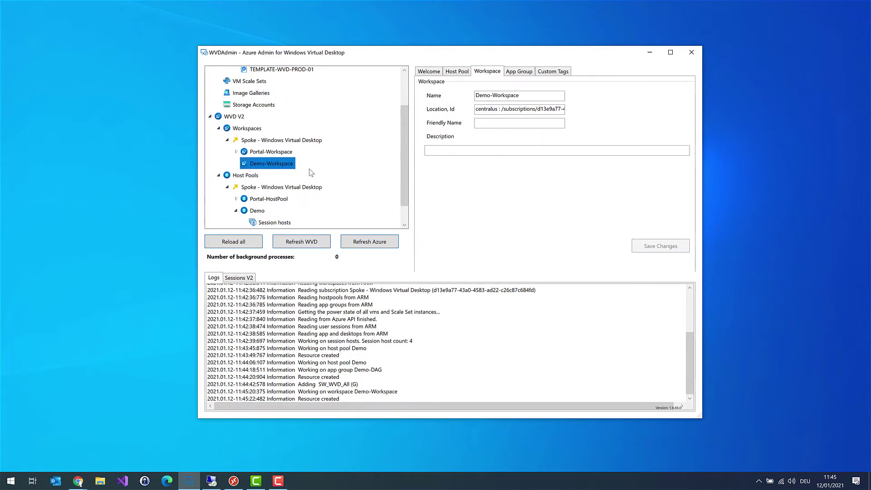
Step: Link the Demo-DAG app group to Demo-Workspace
right_click(285, 164)
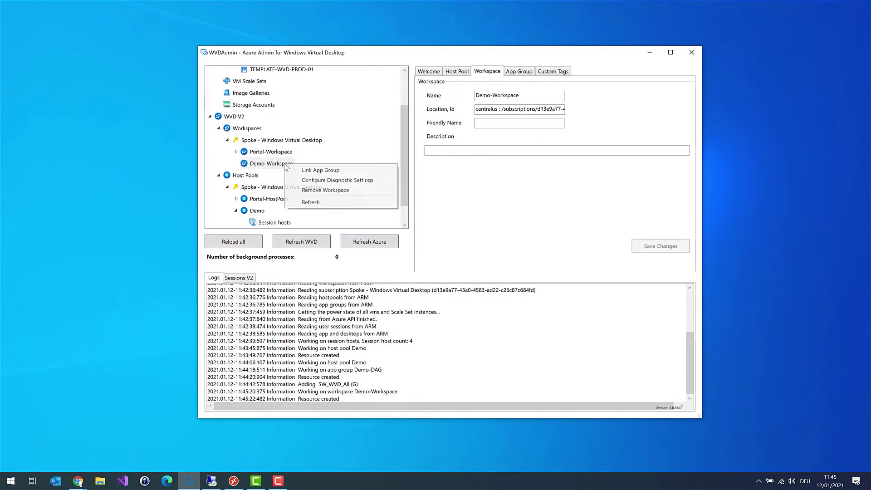
click(313, 171)
click(365, 217)
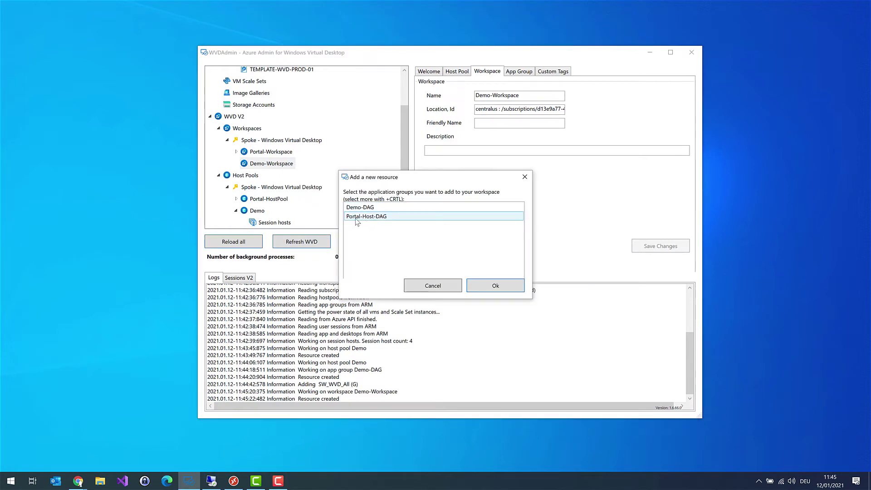
click(358, 210)
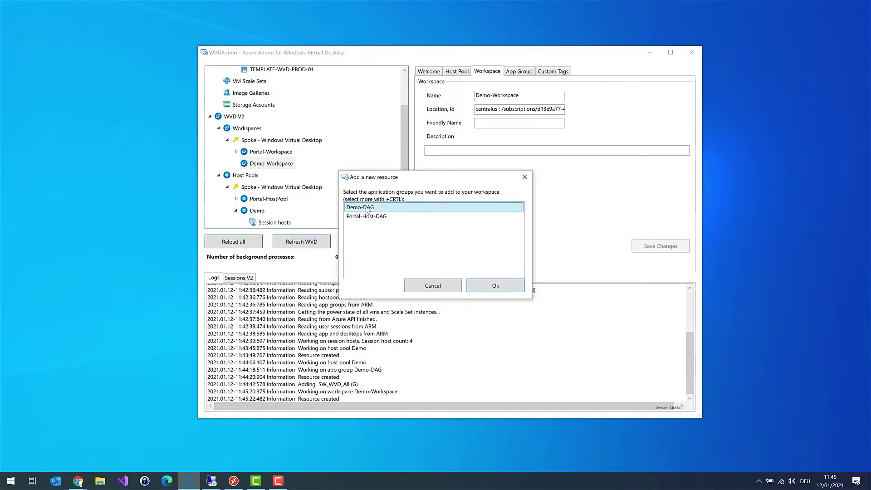
click(495, 288)
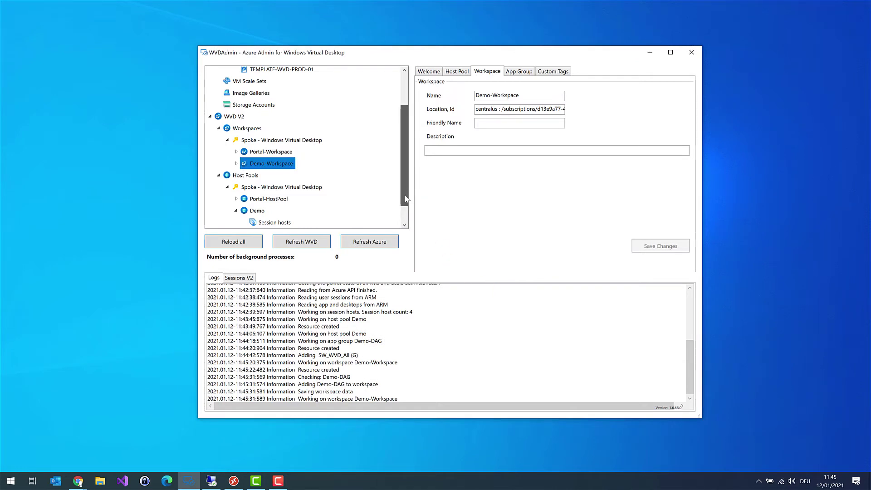
Step: Set Demo-Workspace's friendly name to 'Workspace for the Demo' and save
click(236, 144)
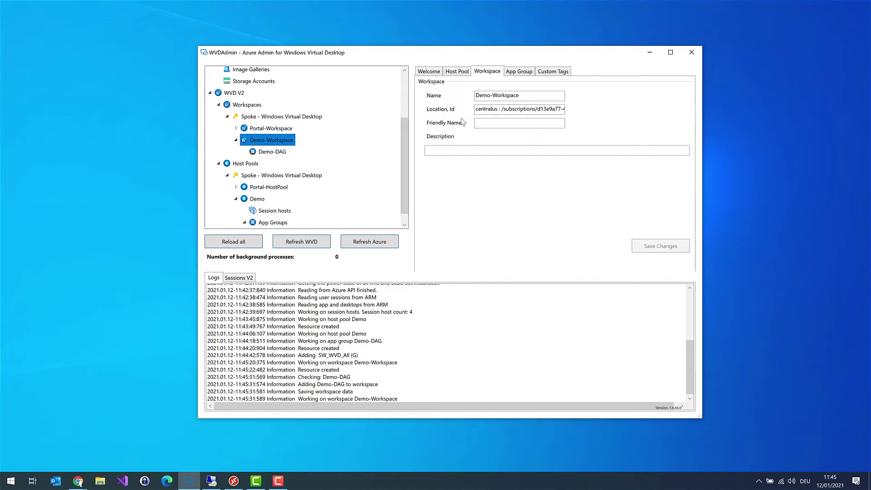
click(489, 125)
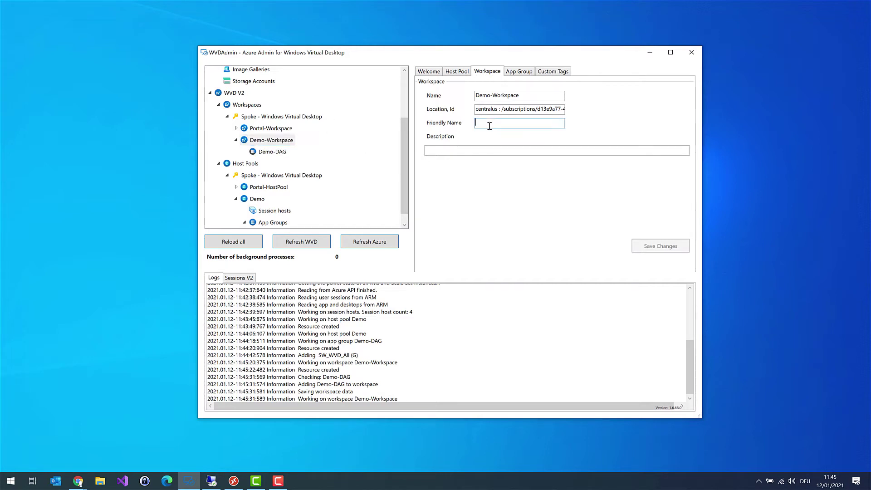
text(Worksp)
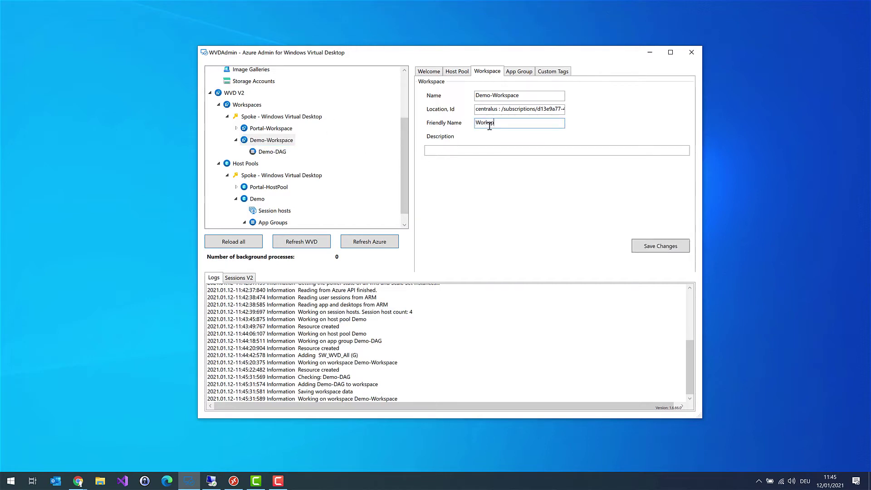
text(ace for the Demo)
click(659, 249)
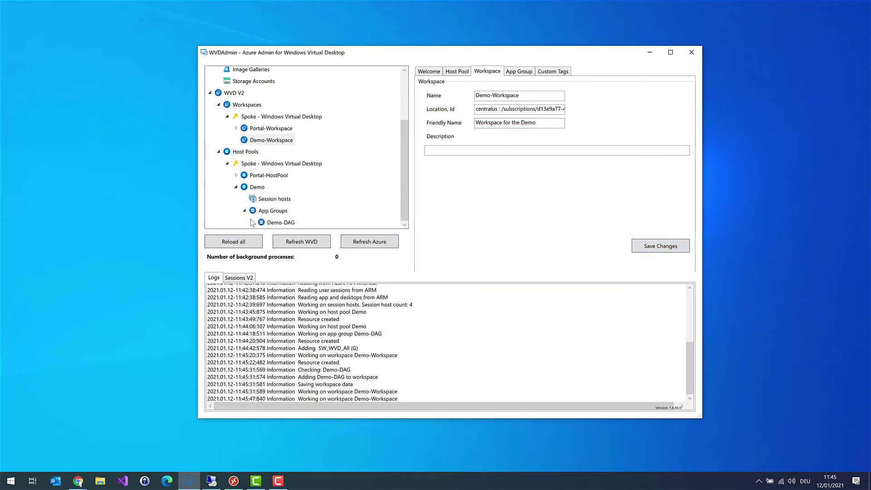
Step: Reload Demo-DAG, then rename its SessionDesktop friendly name to 'My Desktop' and save
click(277, 222)
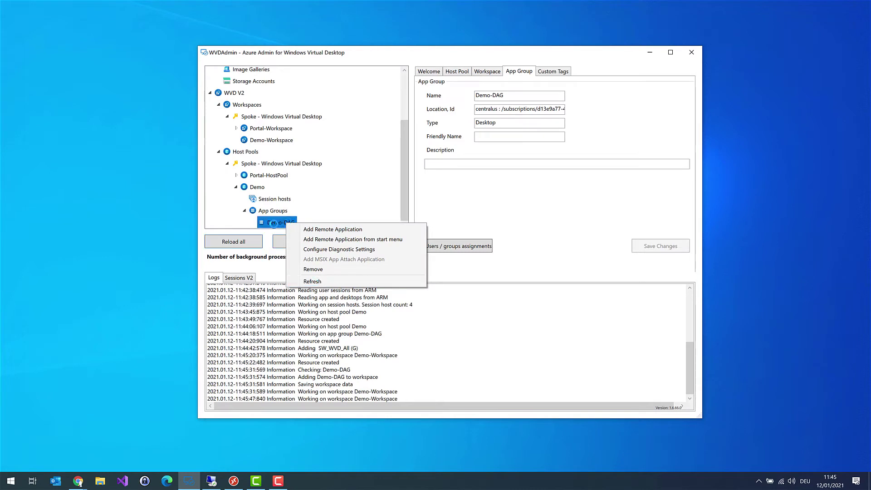
click(365, 229)
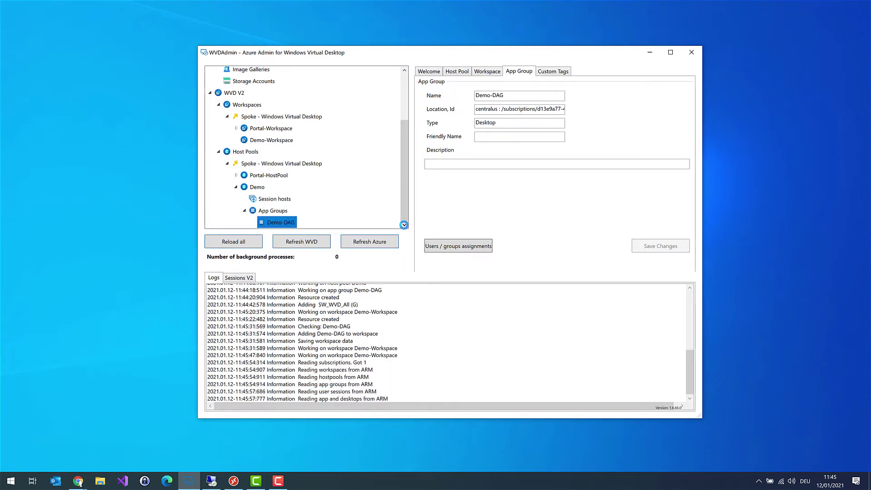
click(253, 223)
click(328, 223)
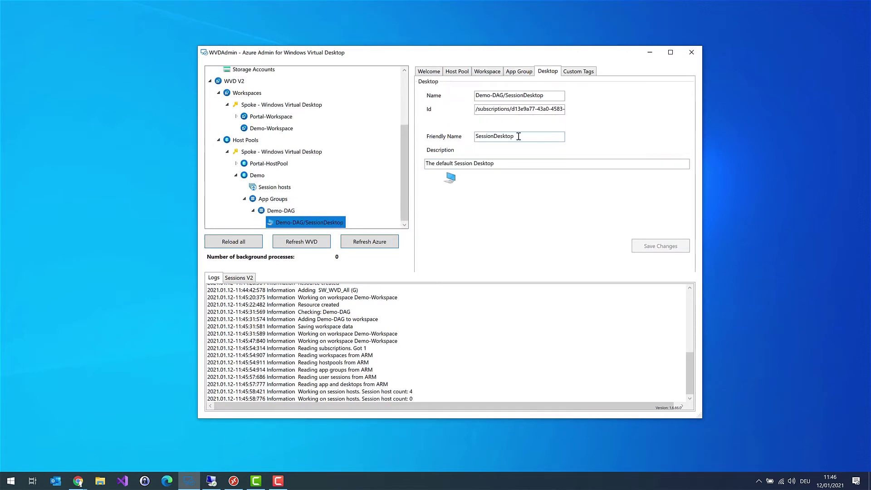
drag(520, 136, 459, 138)
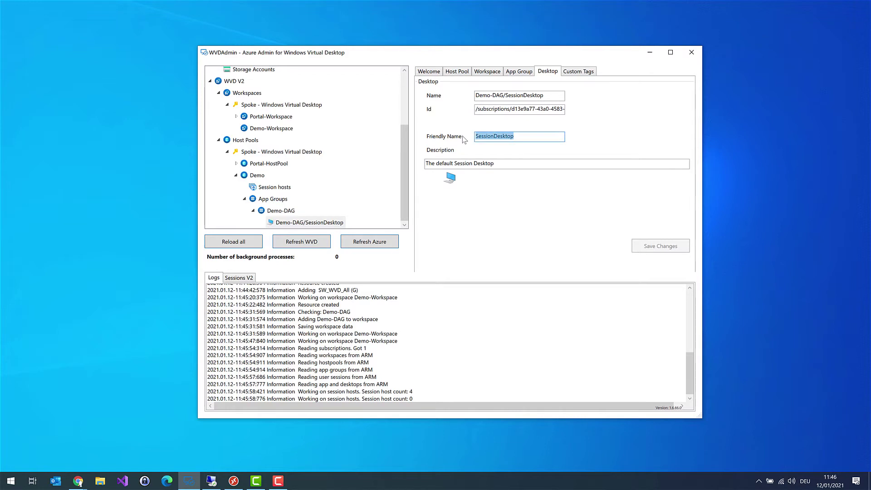
text(My De)
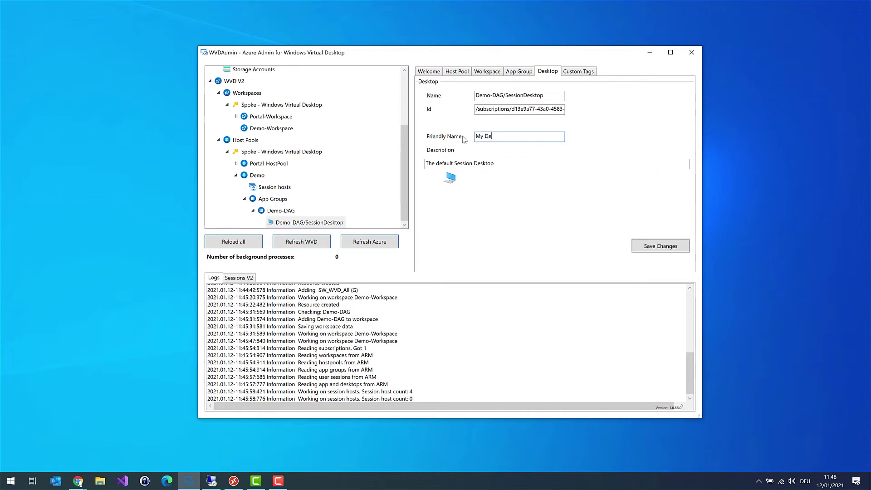
text(sktop)
click(654, 249)
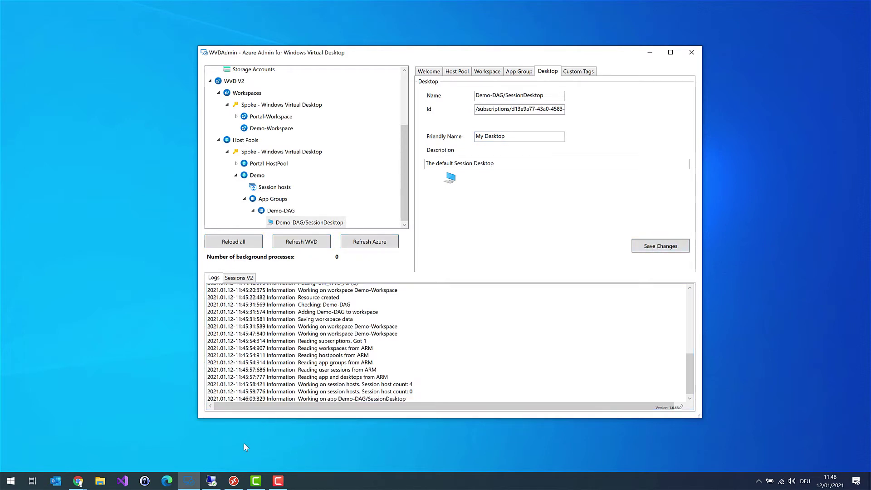
Step: Refresh Remote Desktop's feeds to list Workspace for the Demo, then return to WVDAdmin
click(233, 480)
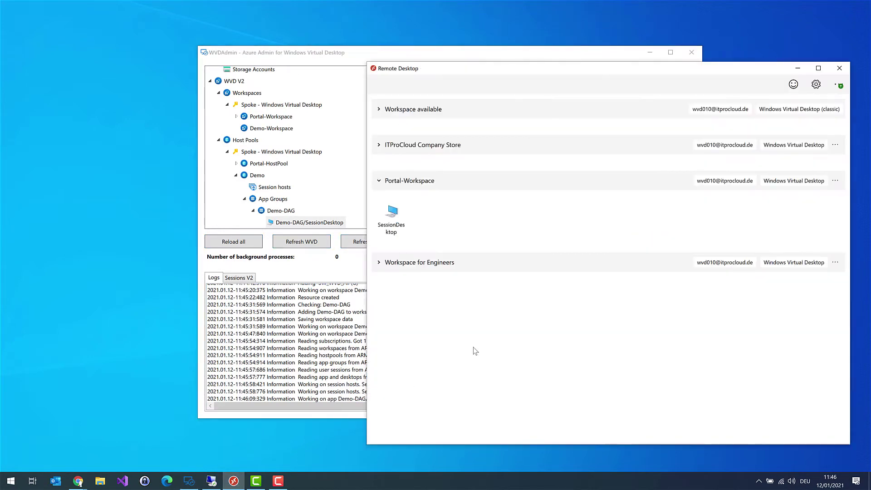
click(834, 145)
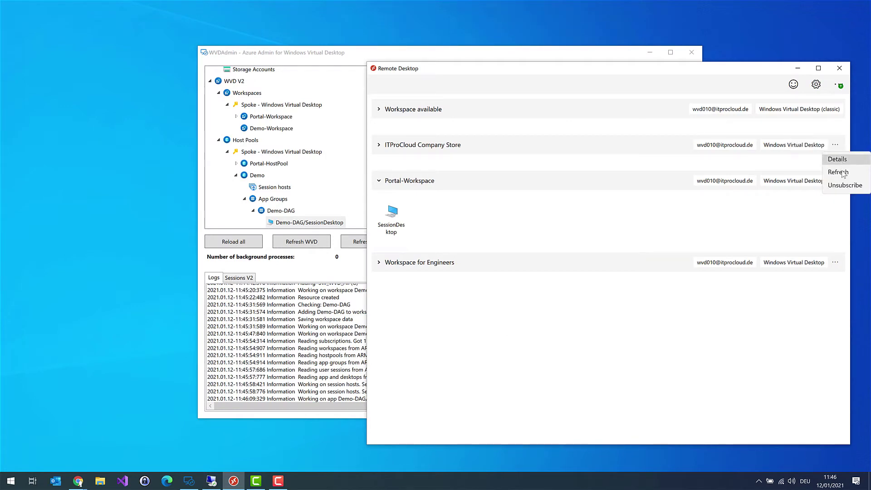
click(838, 171)
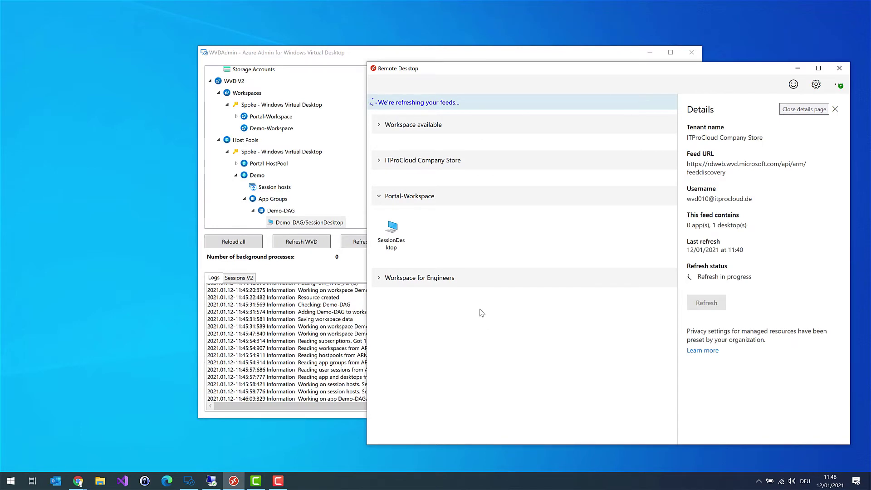
click(834, 111)
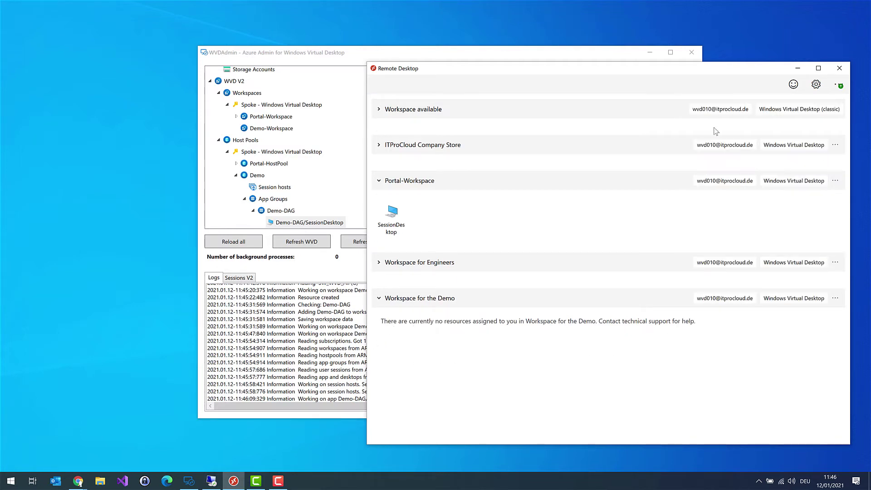
click(799, 71)
drag(358, 52, 346, 33)
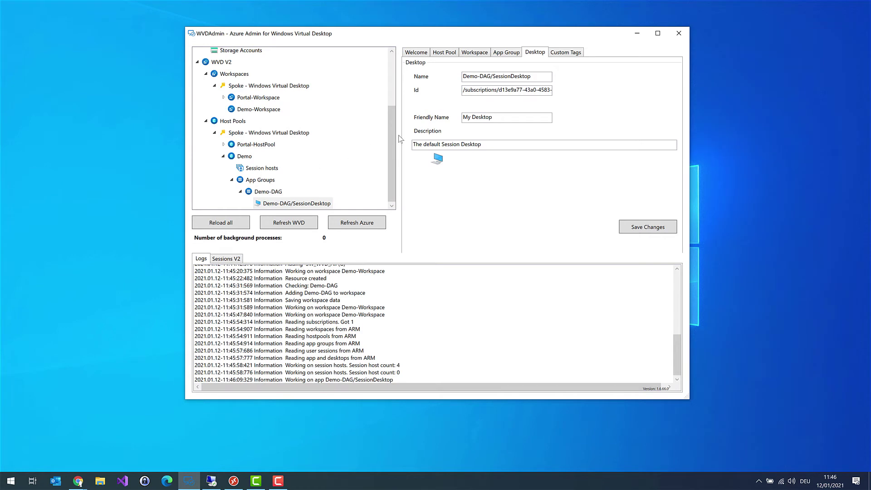
Step: Open the 'Create a session host from image' form for the TEMPLATE-WVD-PROD-01 image
drag(390, 134, 392, 84)
click(265, 104)
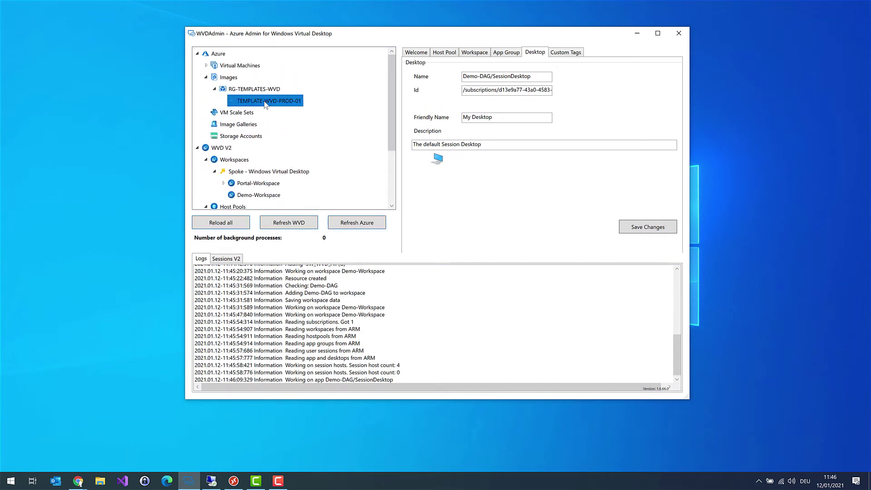
right_click(266, 104)
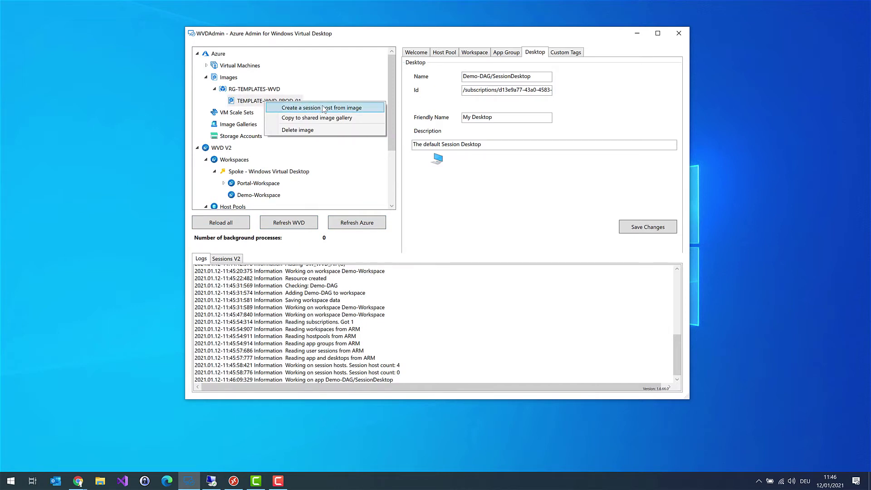
click(324, 109)
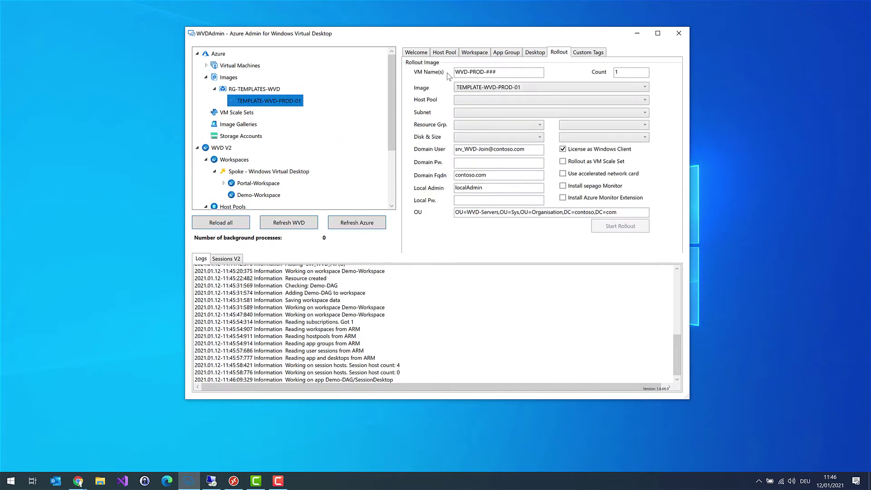
Step: Change the VM name pattern to WVD-DEMO-### and move on to the count of 3
click(512, 71)
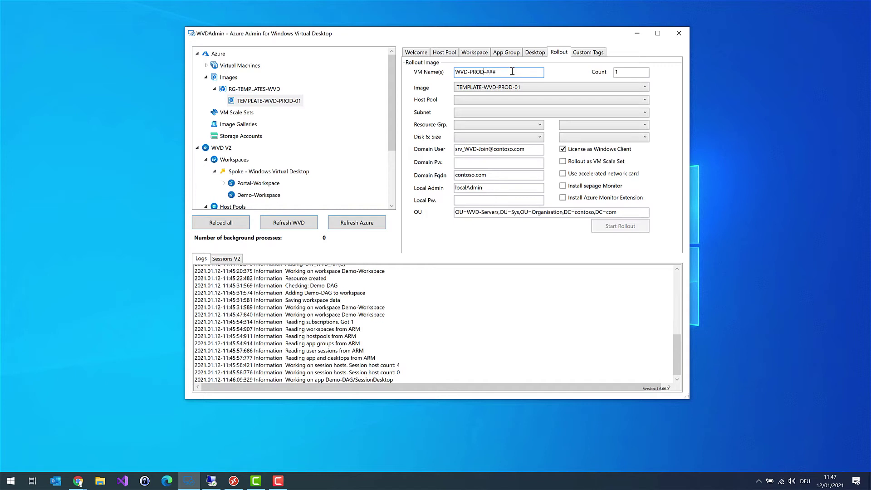
key(shift+Left)
key(shift+Left)
key(shift+Left)
text(DEMO)
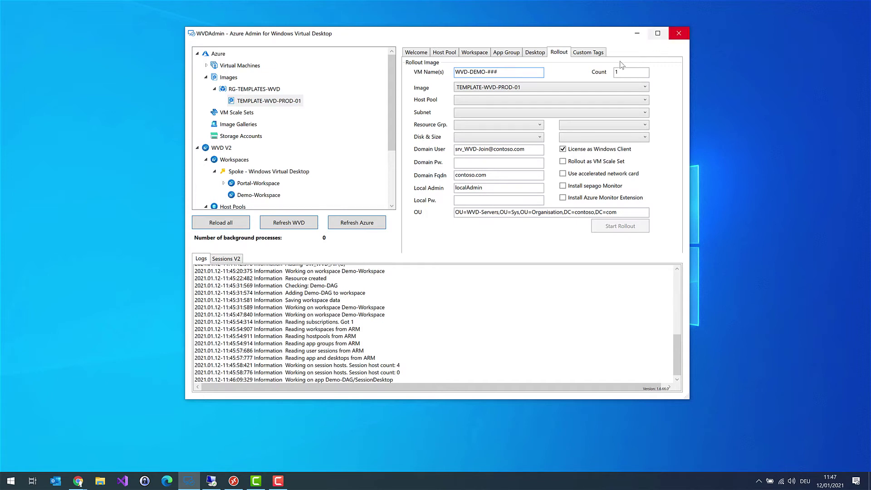
key(Tab)
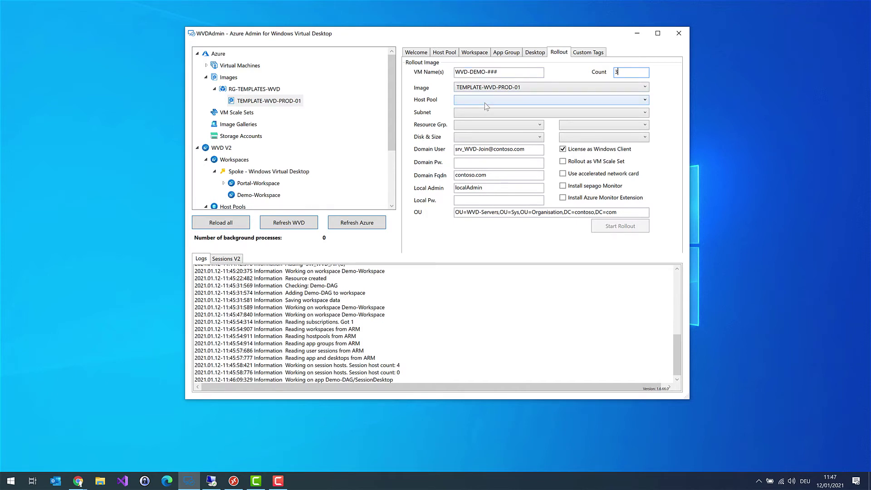
Step: Choose host pool Demo, subnet vnet-WVD-prod/WVD and resource group rg-Templates-WVD
click(486, 106)
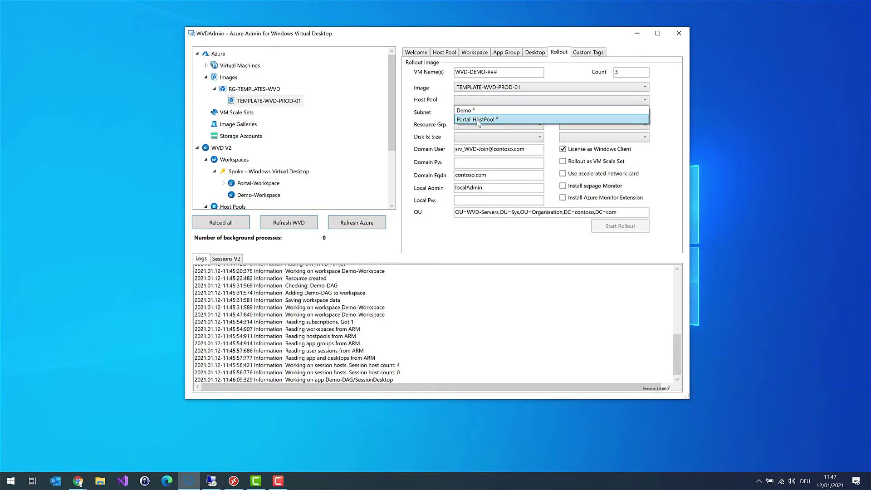
click(472, 113)
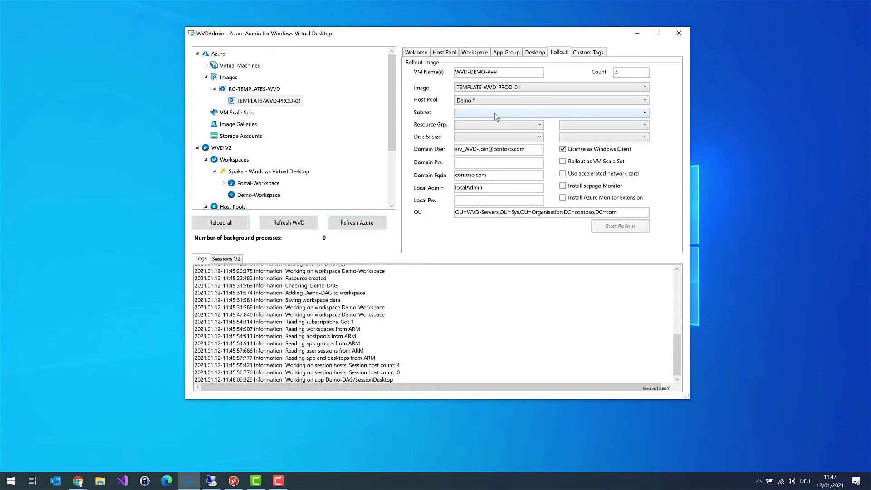
click(496, 116)
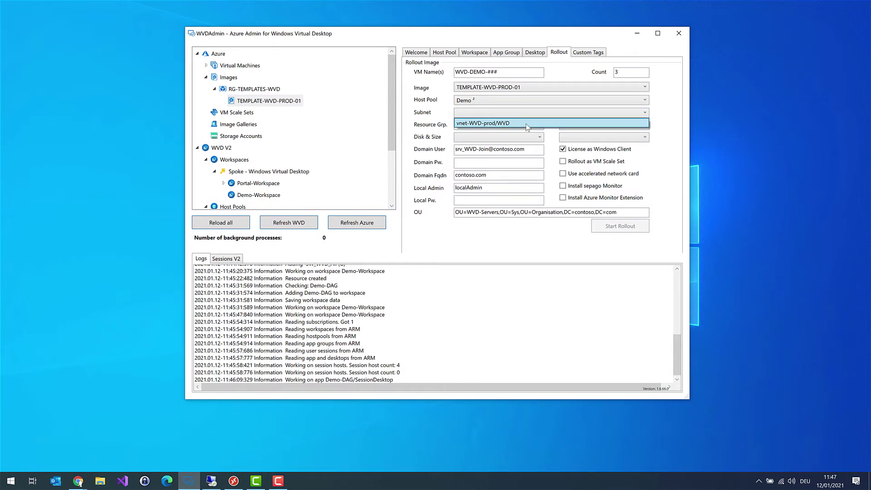
click(527, 123)
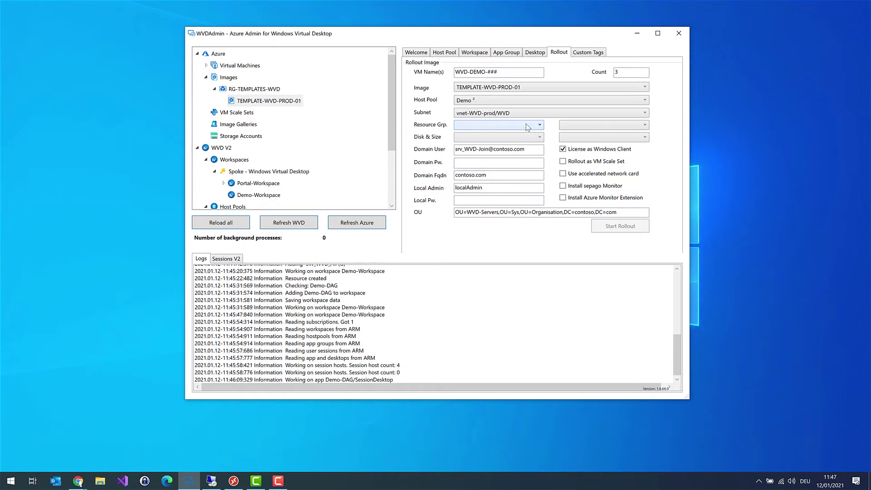
click(495, 129)
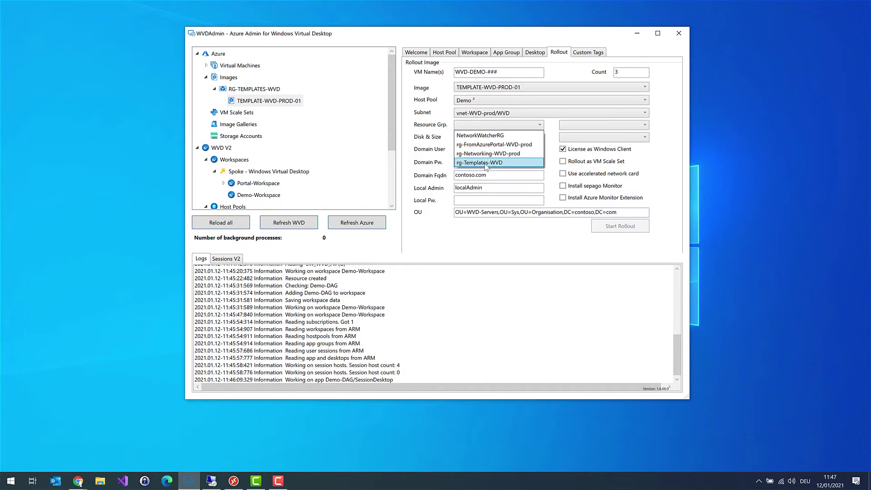
click(486, 164)
Step: Set the disk type to StandardSSDLRS and the VM size to D4s_v3
click(506, 141)
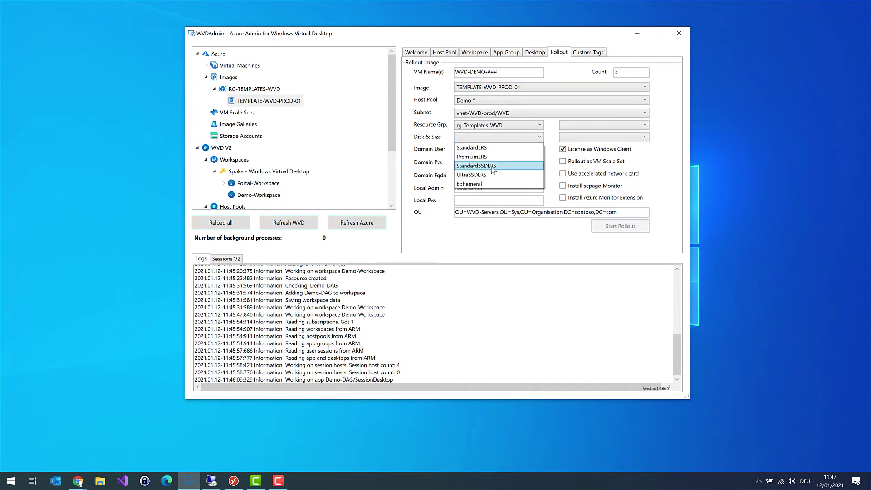
click(492, 166)
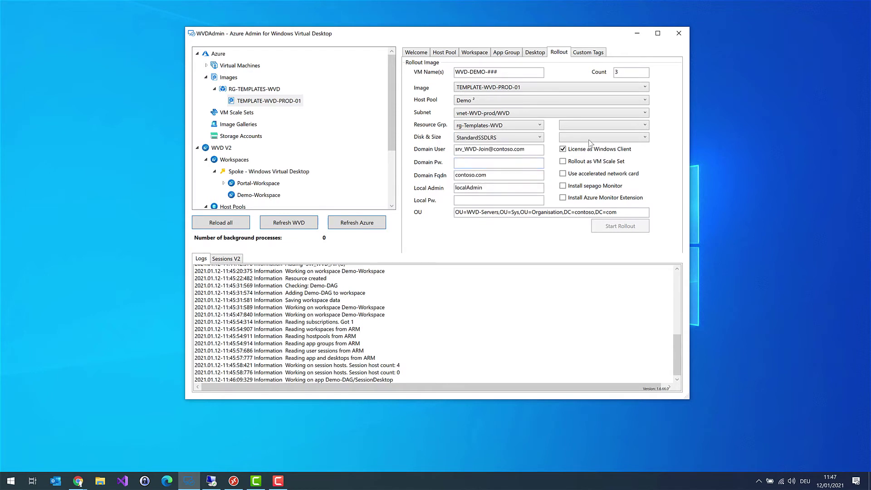
click(645, 138)
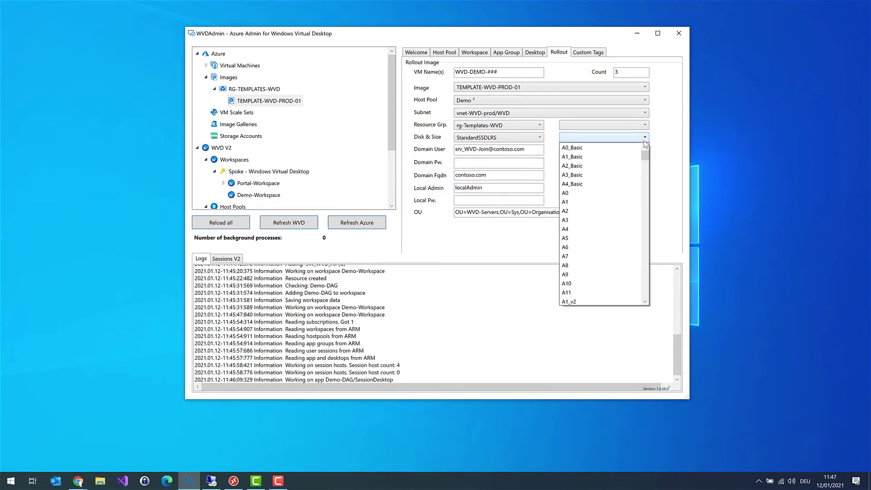
drag(644, 158, 644, 186)
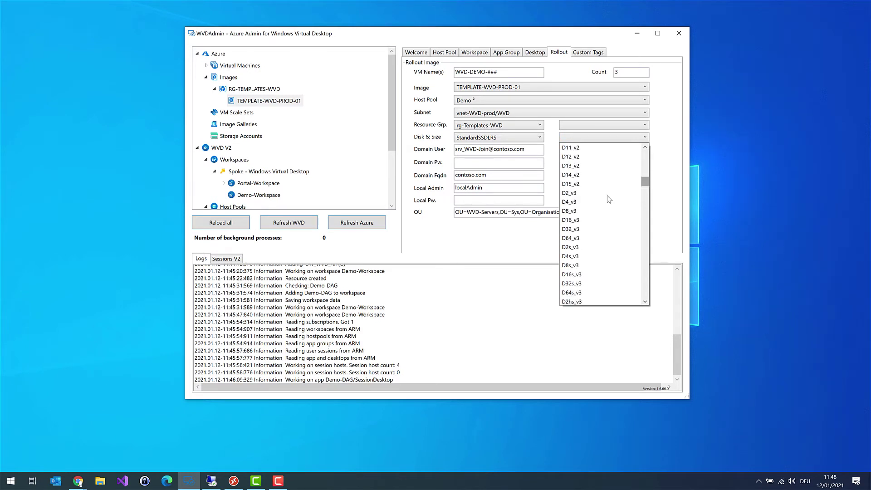
click(584, 258)
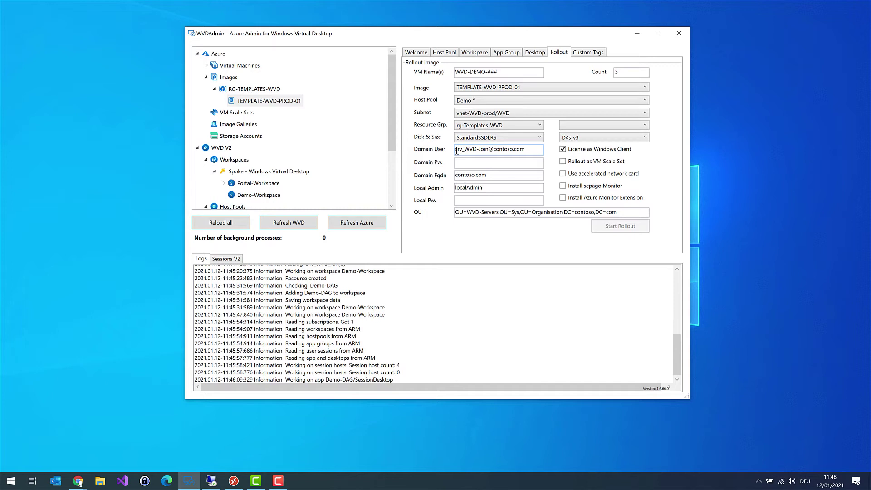
Step: Replace the domain FQDN with itprocloud.test, type the local admin password, and delete the OU text
drag(491, 175, 445, 172)
text(i)
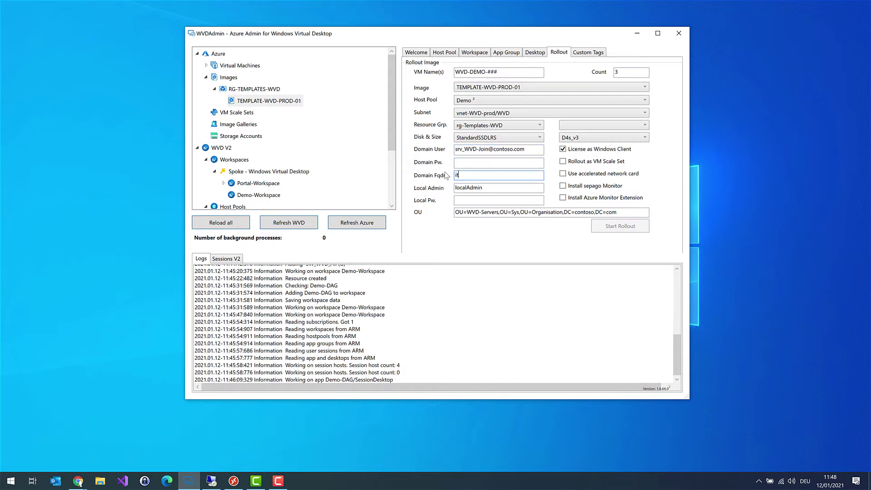
text(tprocloud.test)
click(492, 190)
click(476, 200)
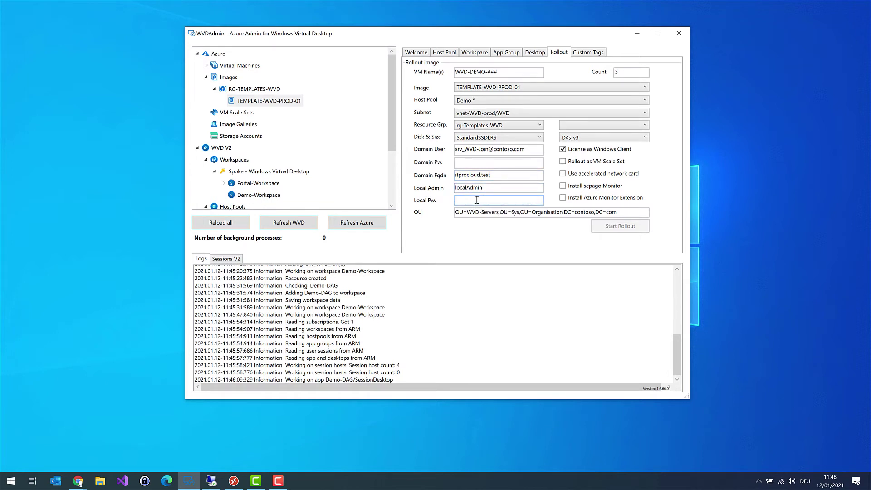
text(•••••••••••••••••••••)
drag(623, 212, 420, 211)
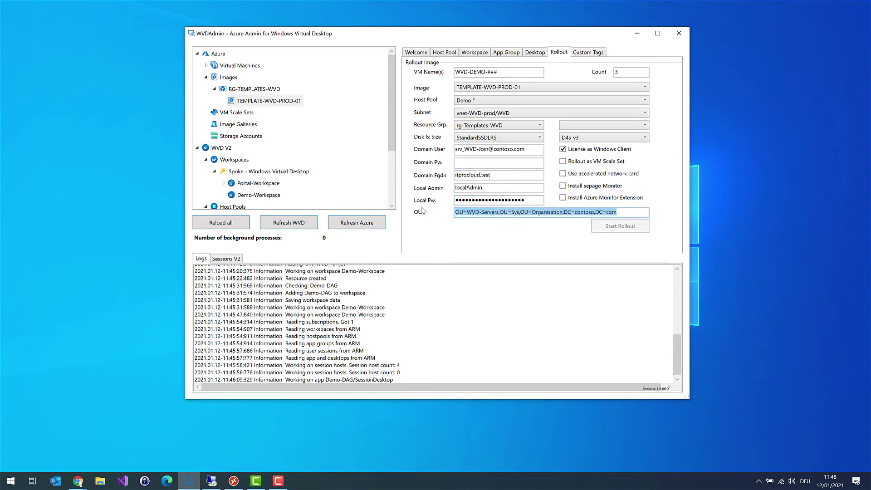
key(Delete)
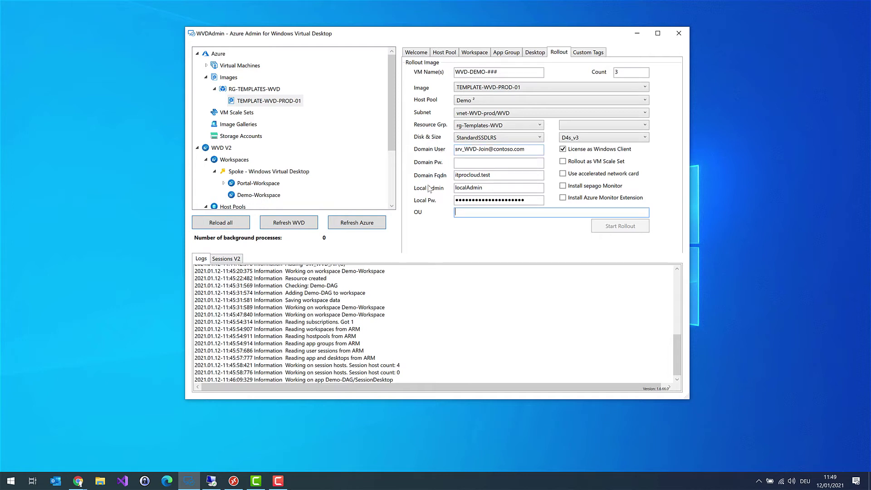
Step: In the remote domain server session, launch dsa.msc from the Run prompt
click(211, 481)
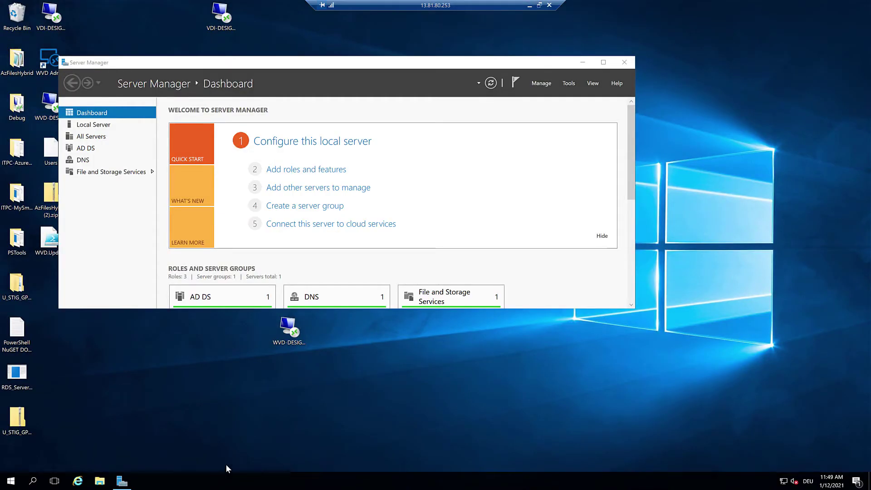
key(super+r)
text(ds)
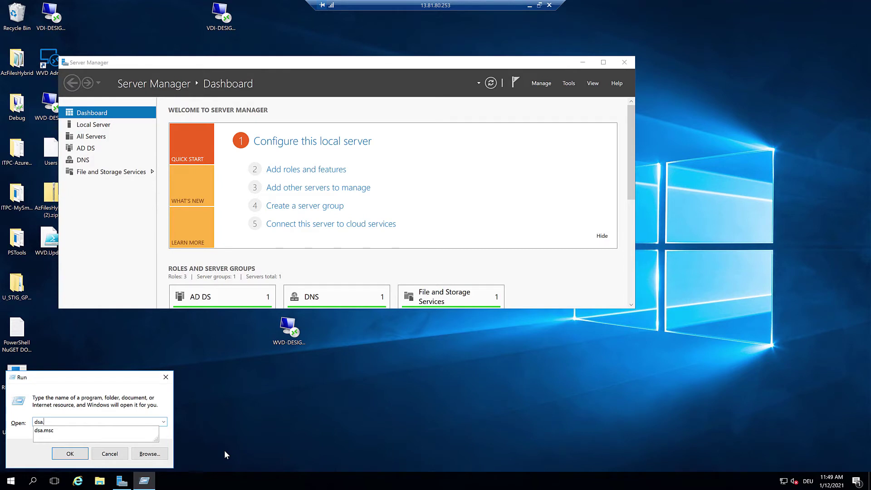
text(a.msc)
key(Return)
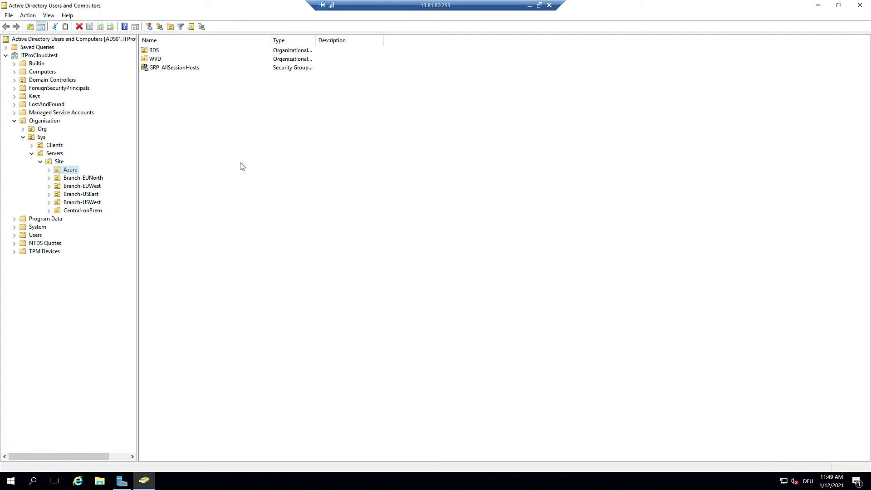
Step: Widen the tree pane and browse to Org > Users > Service to list its service accounts
drag(137, 111, 196, 104)
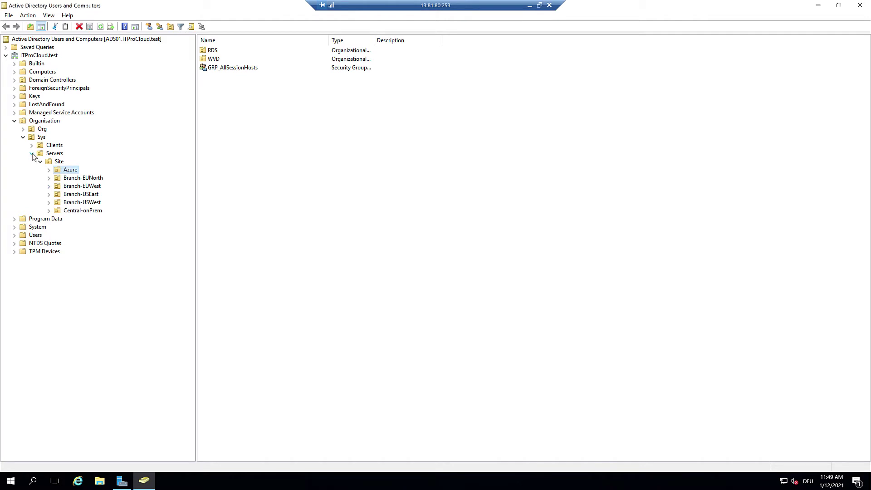
click(23, 129)
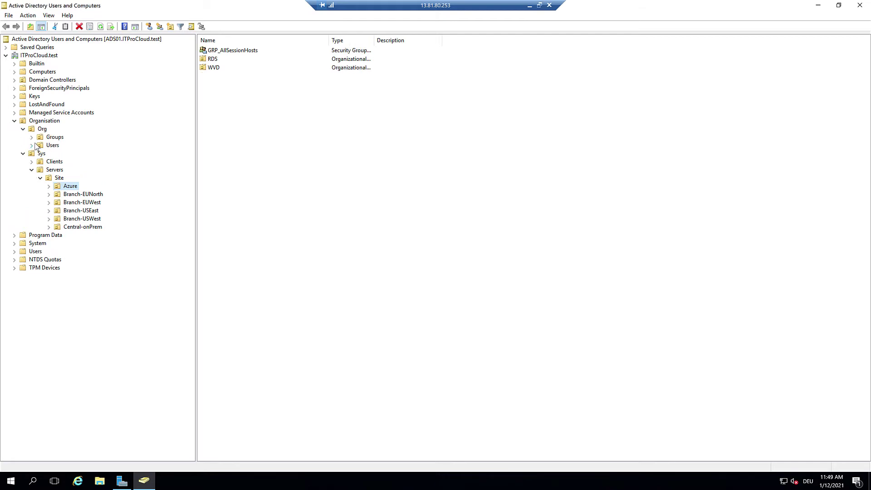
click(32, 145)
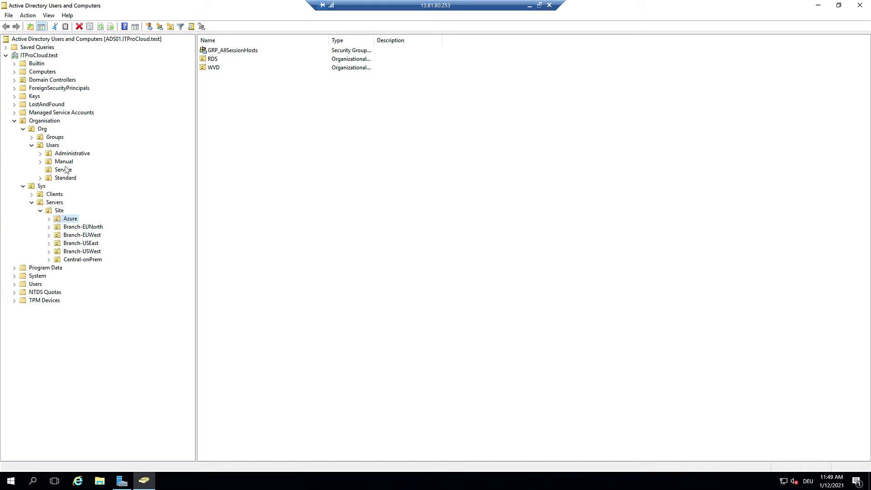
click(64, 170)
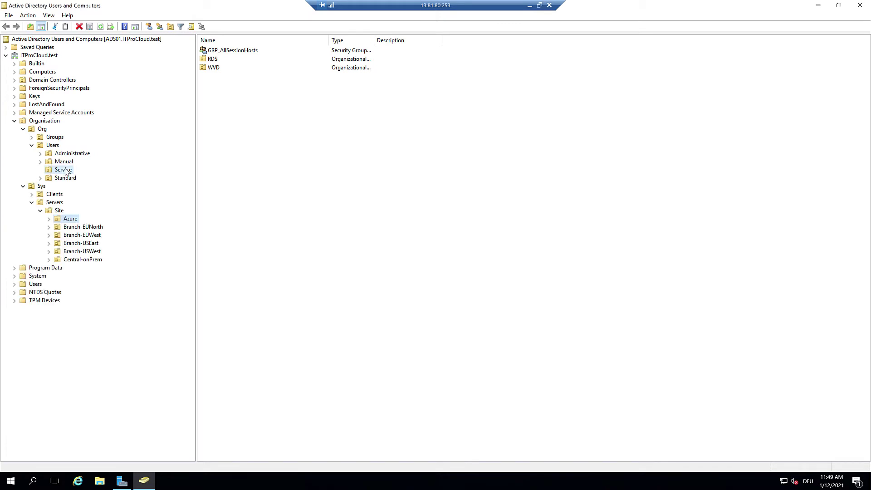
right_click(235, 124)
mouse_move(278, 163)
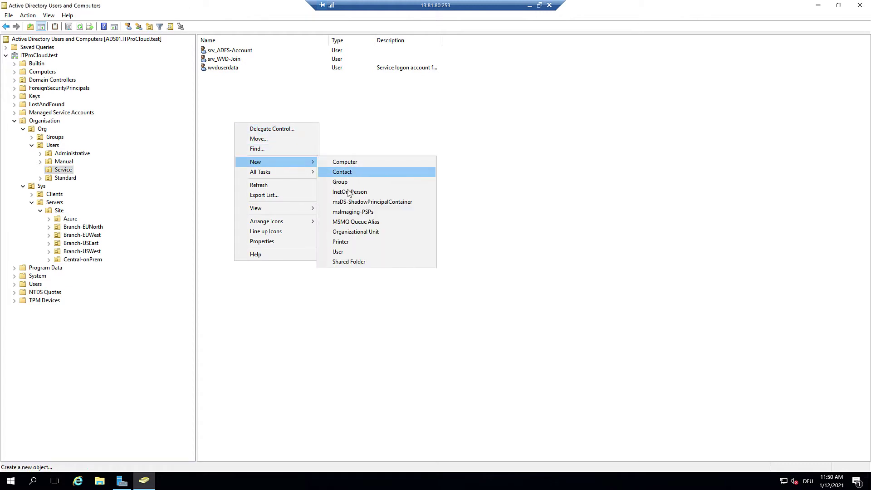
click(347, 254)
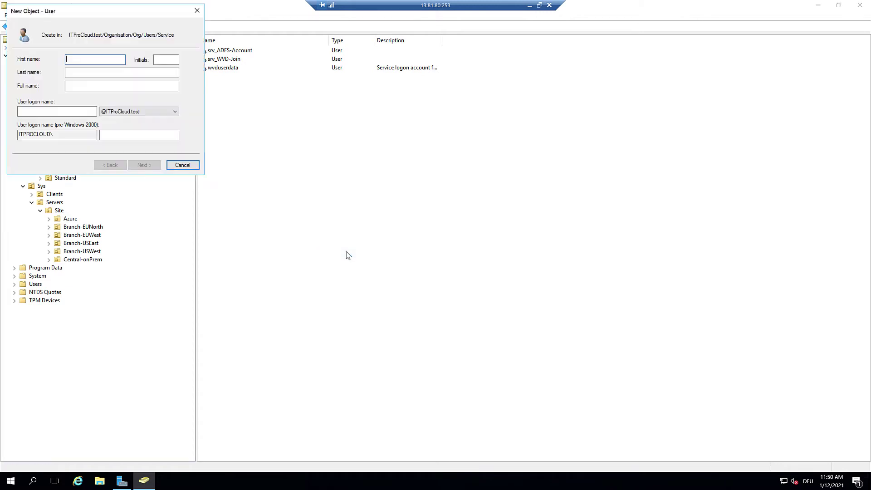
drag(104, 10, 437, 94)
click(420, 195)
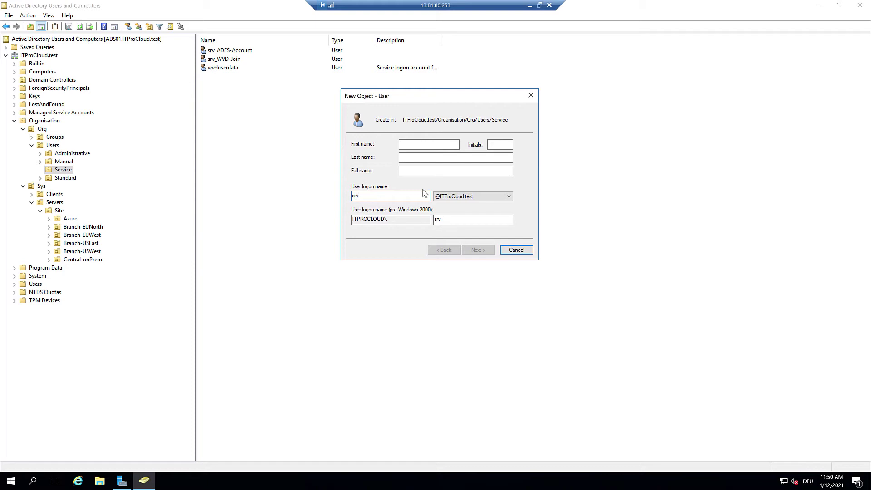
text(srv_WVD_)
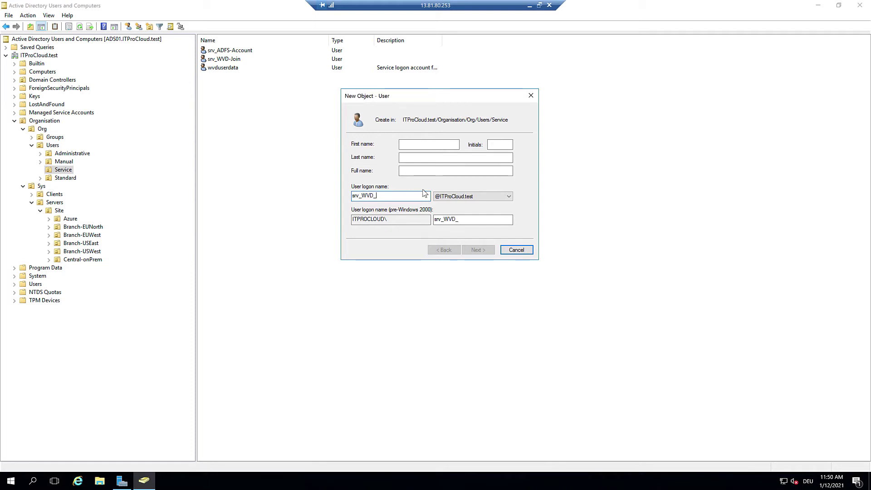
text(Demo_join)
key(ctrl+a)
key(ctrl+c)
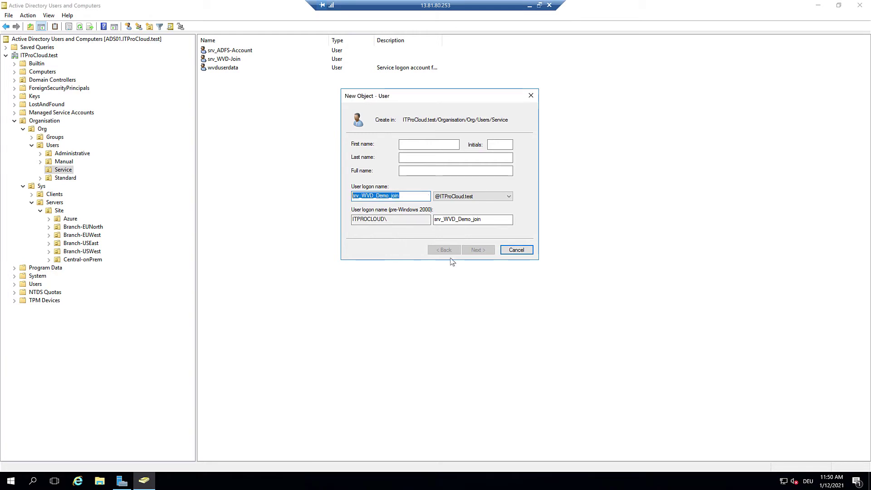
click(505, 198)
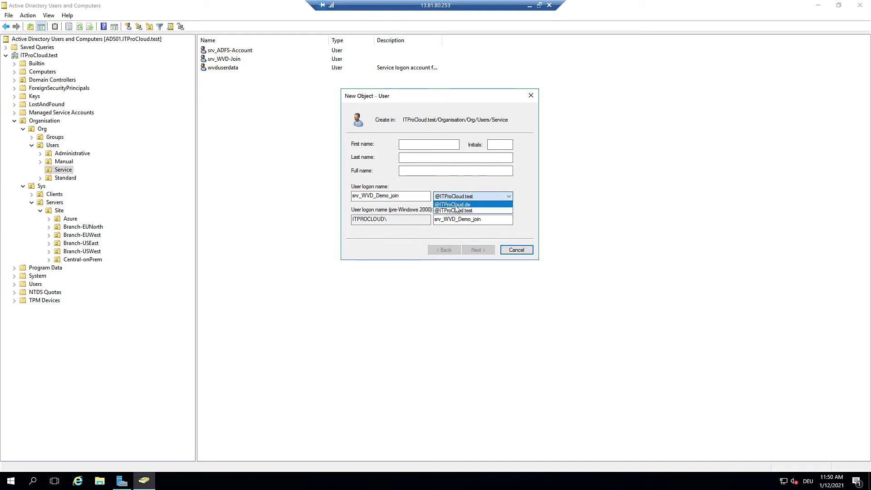
click(467, 205)
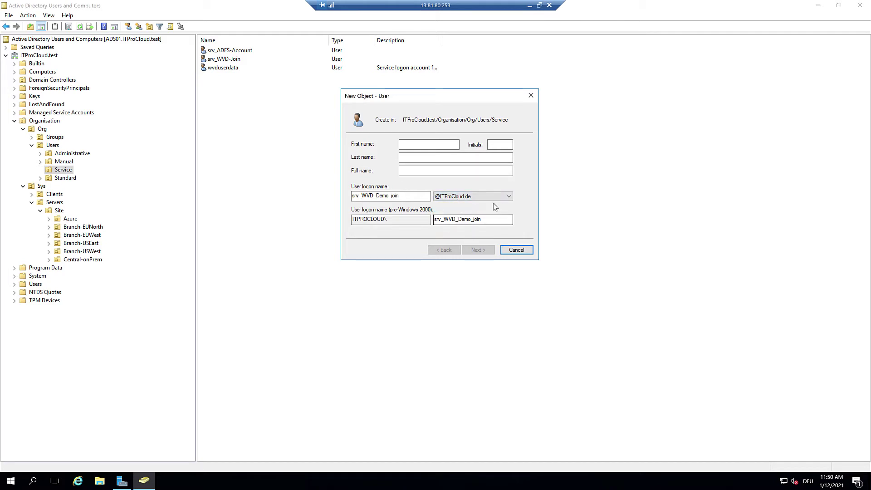
click(422, 170)
key(ctrl+v)
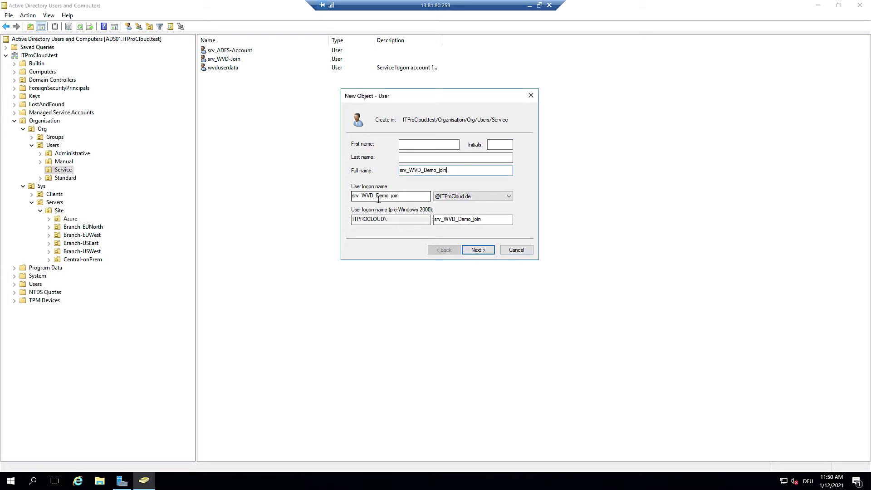
Step: Set the account password to never expire, without change at next logon, and finish creating it
click(476, 252)
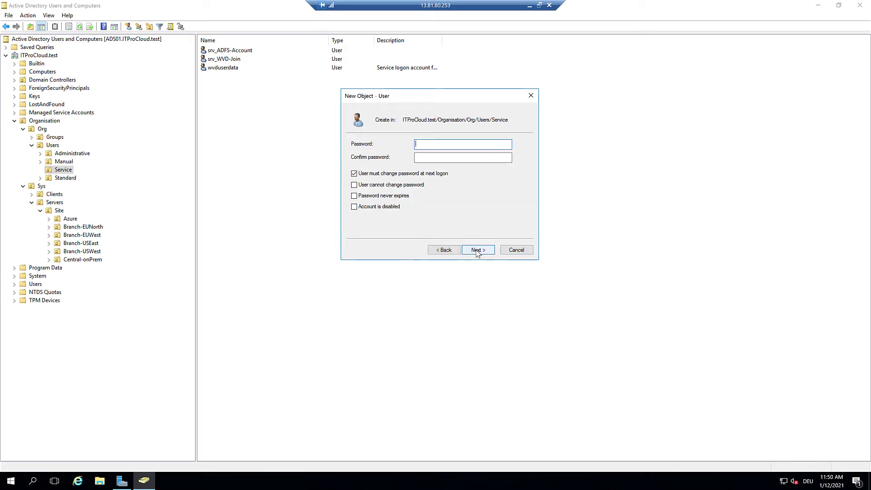
text(••••••••••••••••)
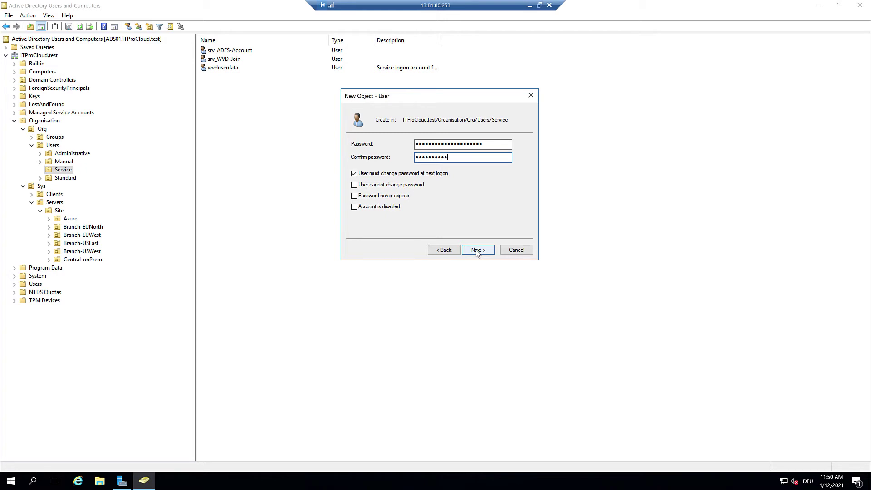
text(•••••••)
click(368, 176)
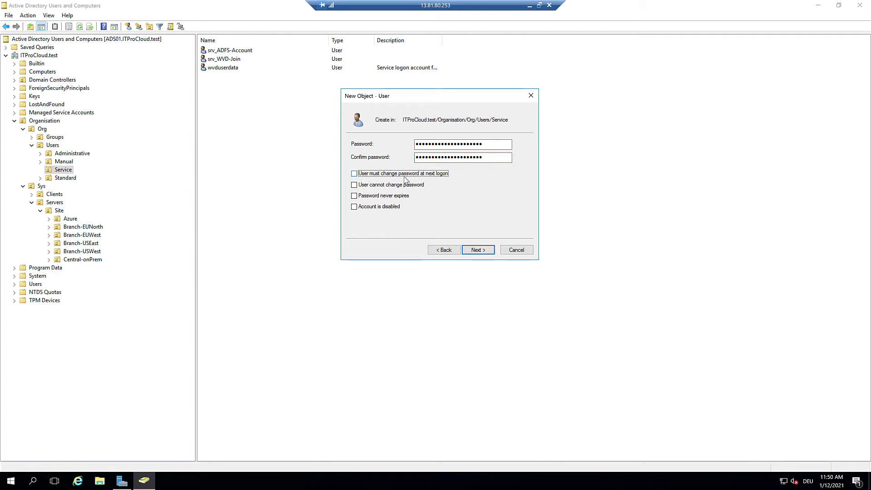
click(354, 195)
click(353, 195)
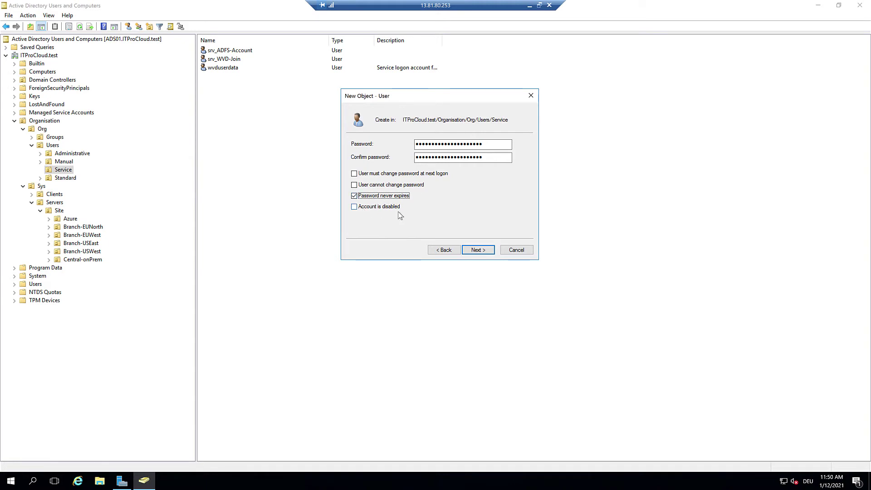
click(478, 250)
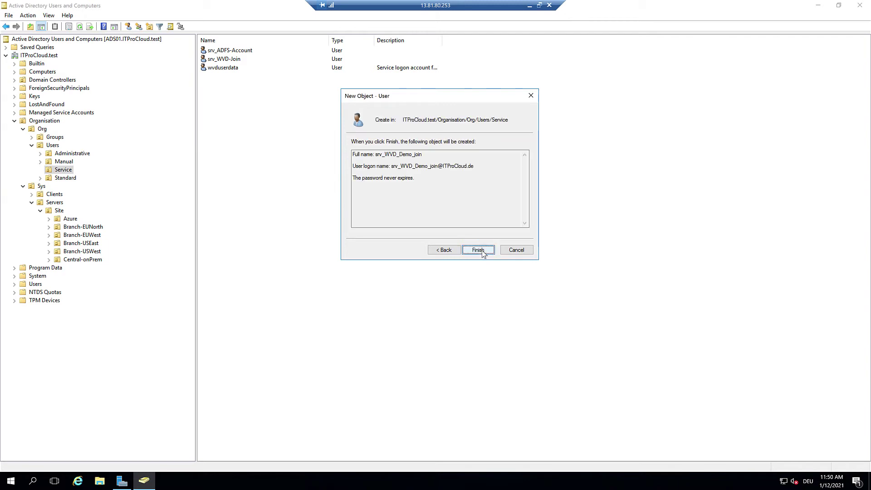
click(482, 250)
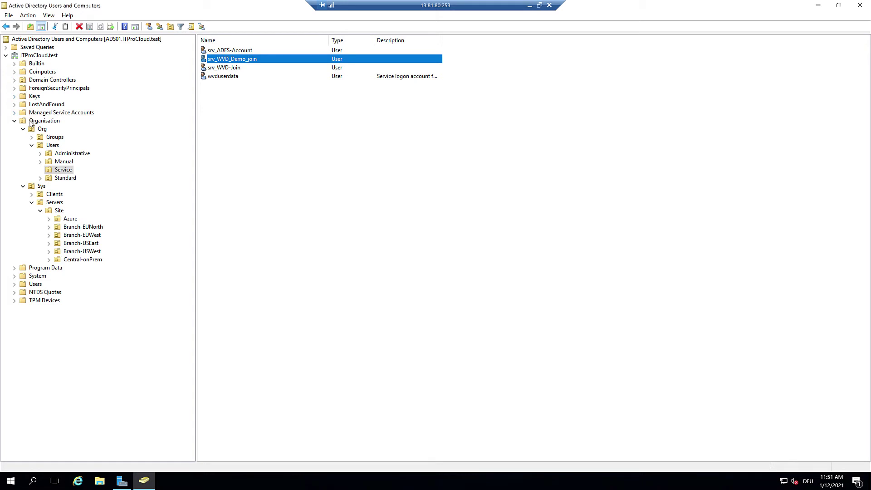
Step: Create a Demo OU under Azure > WVD with accidental-deletion protection turned off
double_click(68, 219)
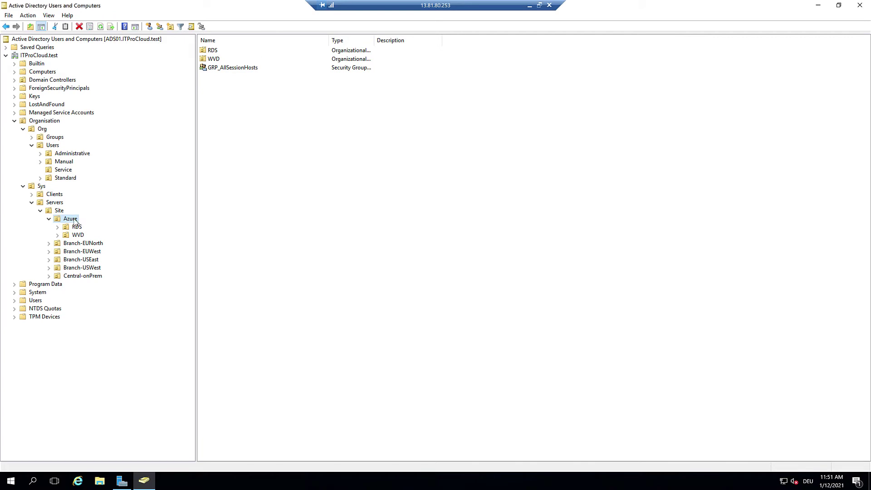
double_click(77, 235)
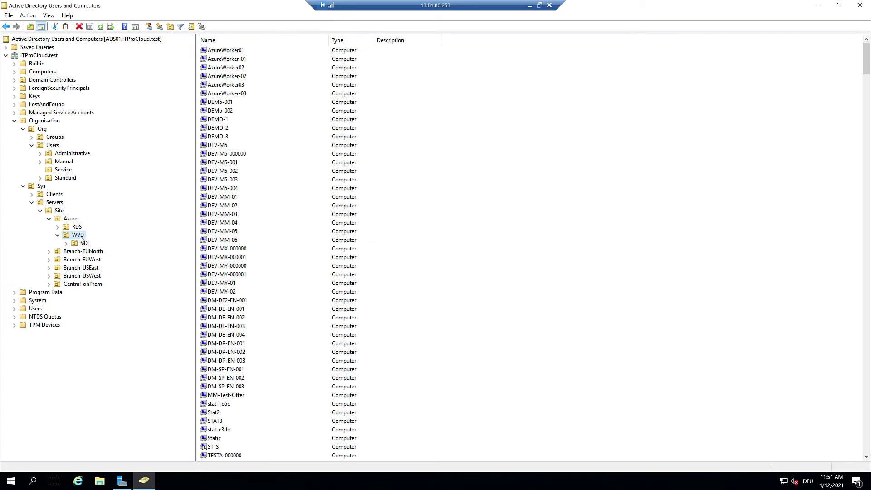
right_click(88, 239)
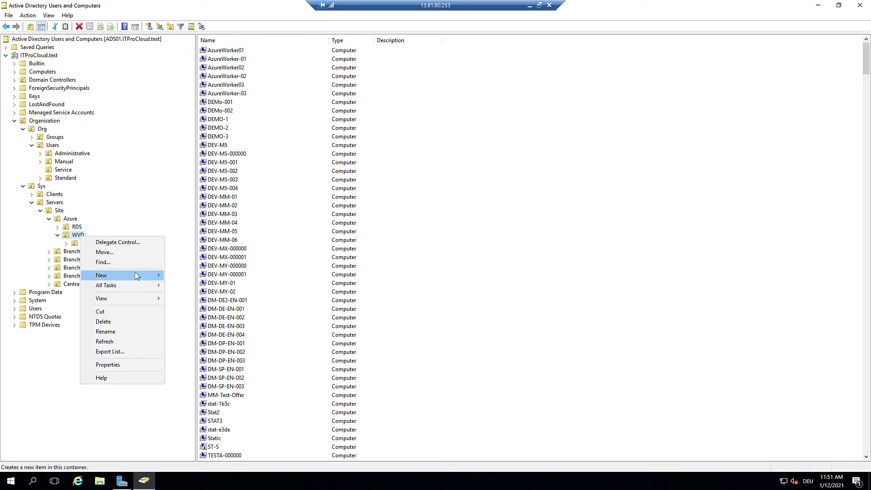
mouse_move(136, 275)
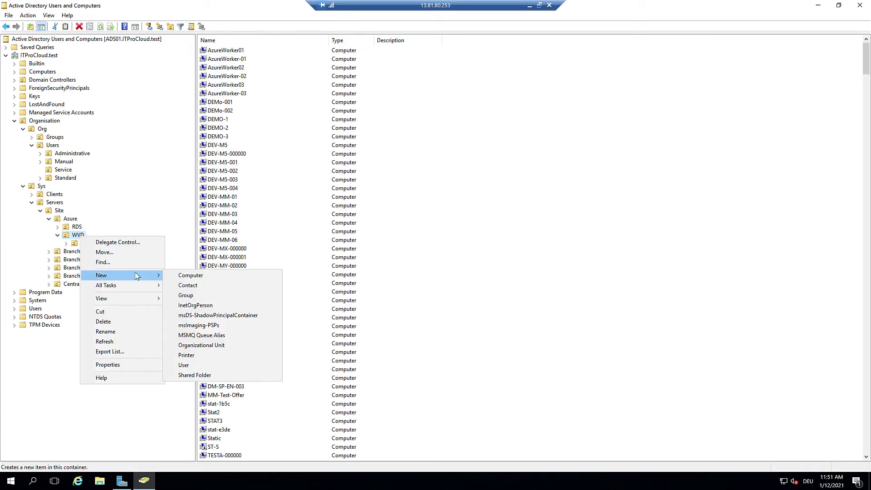
click(216, 349)
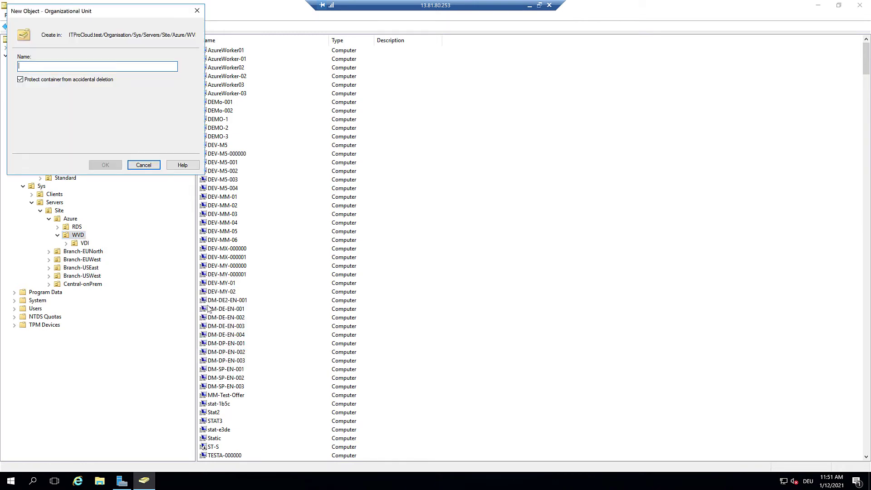
text(Demo)
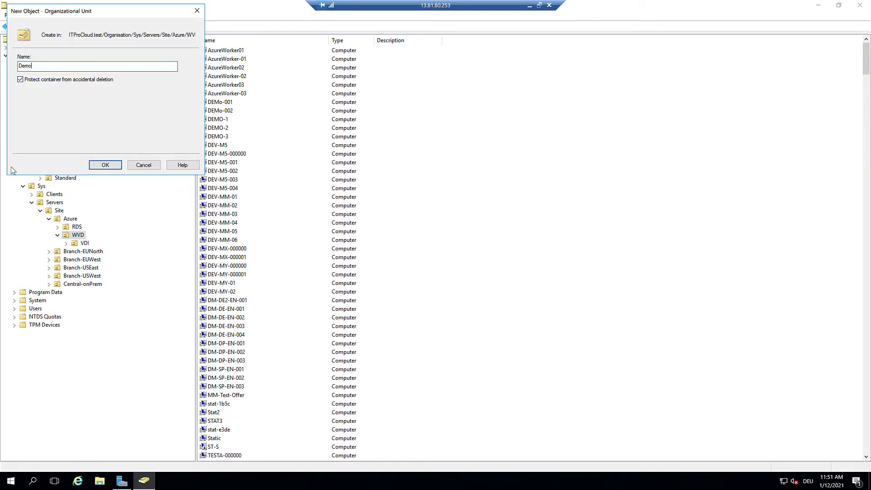
click(20, 79)
click(111, 167)
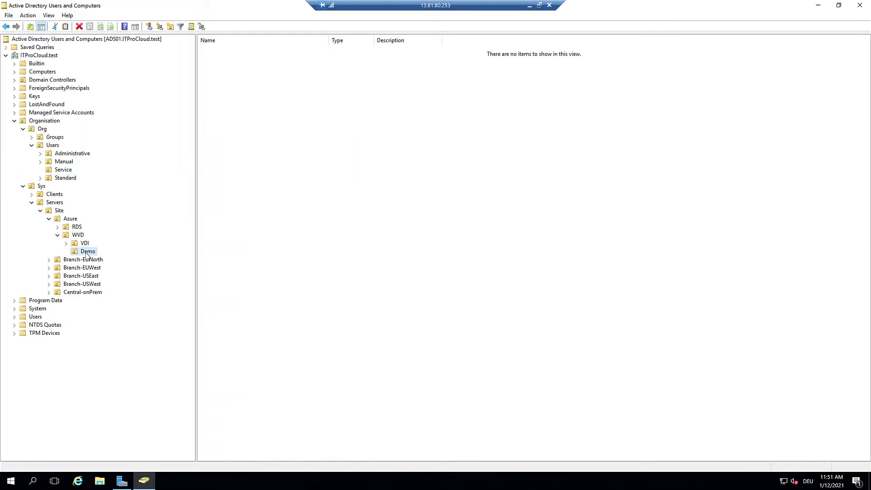
Step: Start delegating control of the Demo OU to the srv_WVD_Demo_join account
right_click(88, 254)
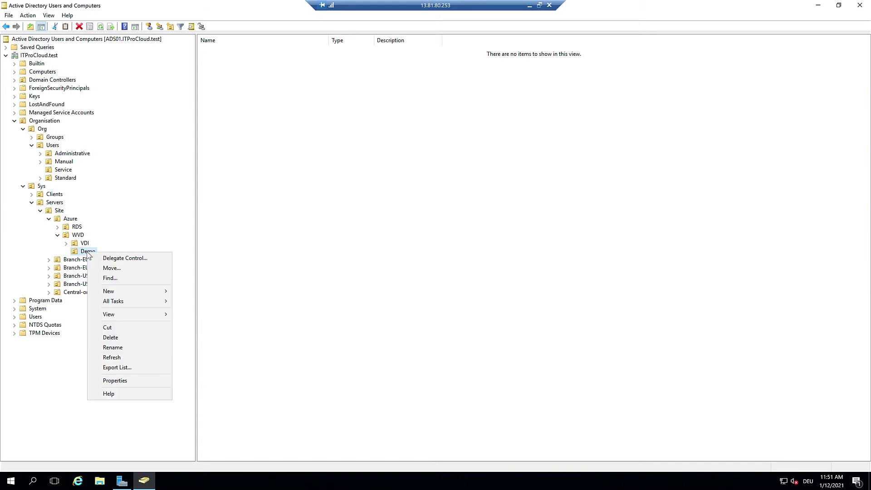
click(119, 259)
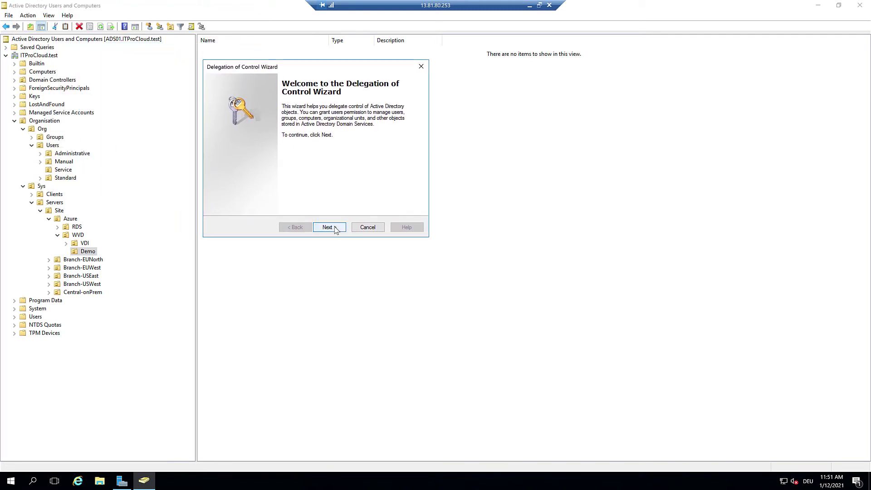
click(334, 227)
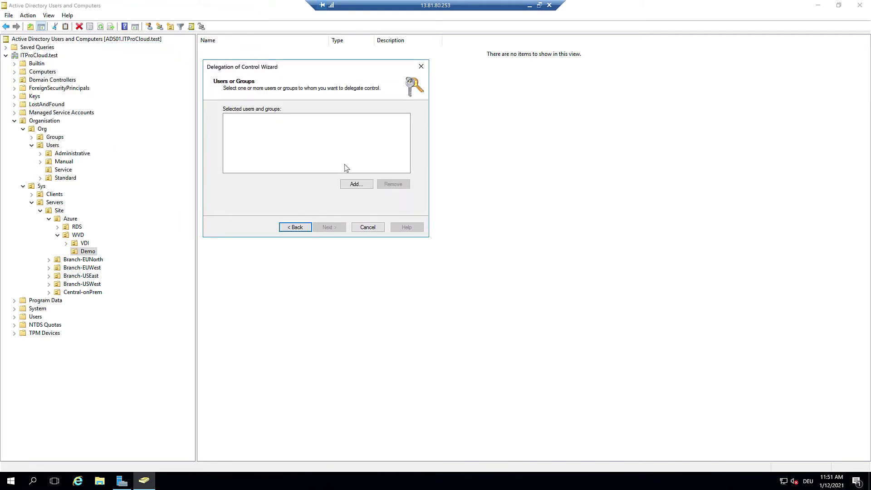
click(356, 184)
key(ctrl+v)
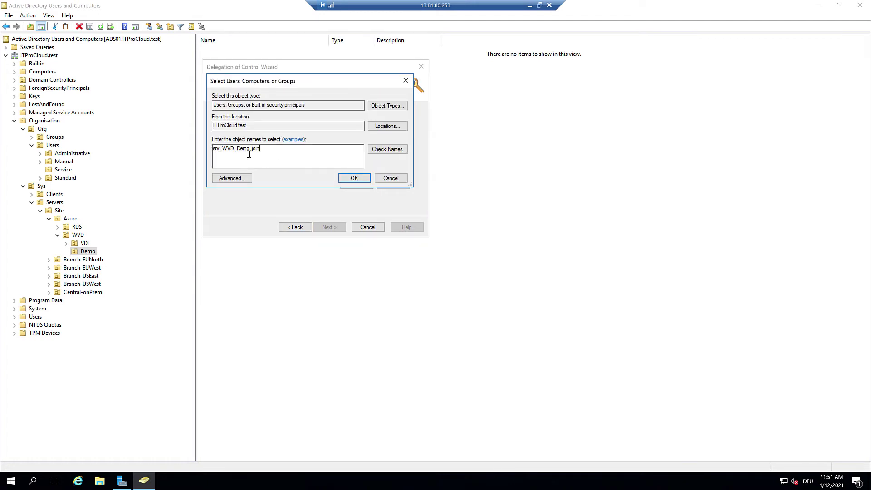
click(355, 178)
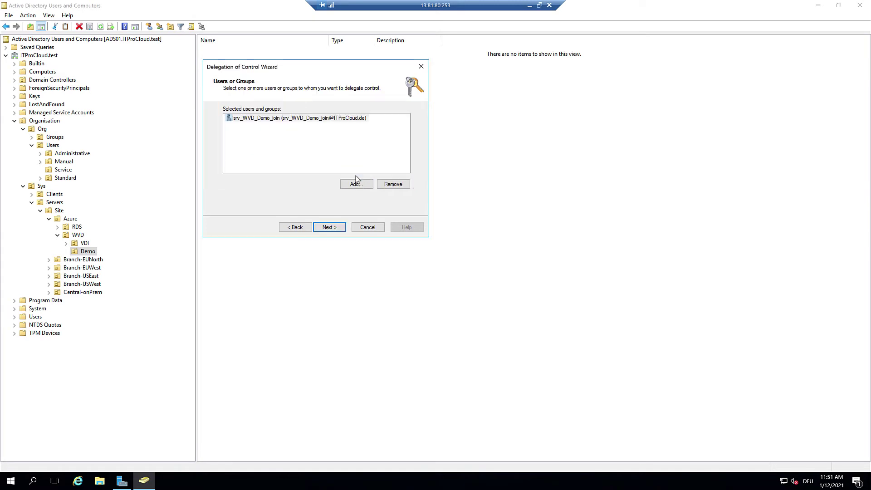
click(334, 231)
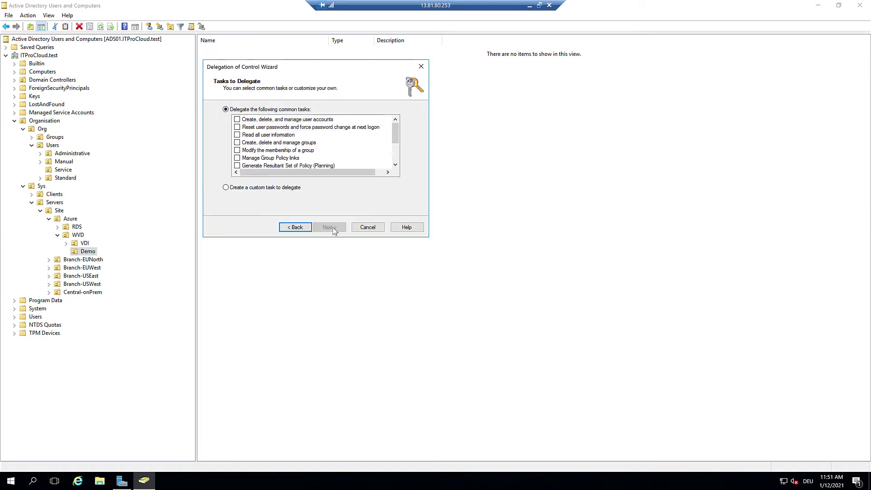
Step: Delegate a custom task on computer objects: create, delete, and Create All Child Objects permissions
click(257, 188)
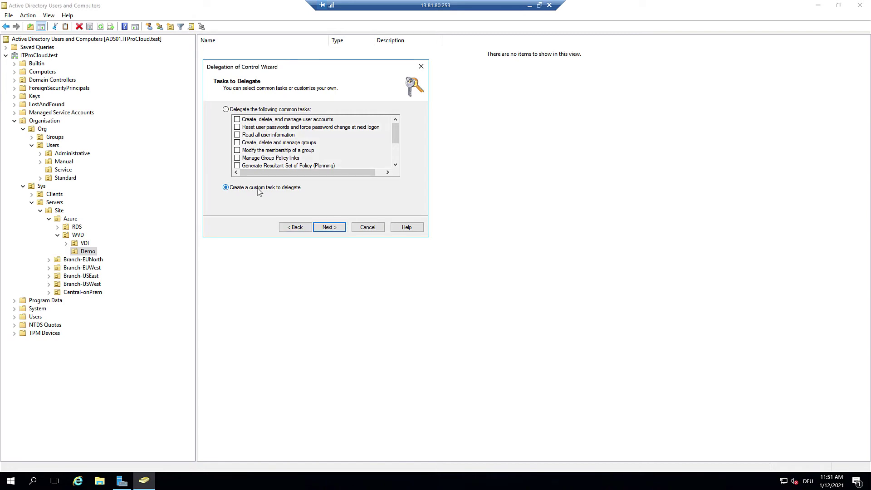
click(336, 227)
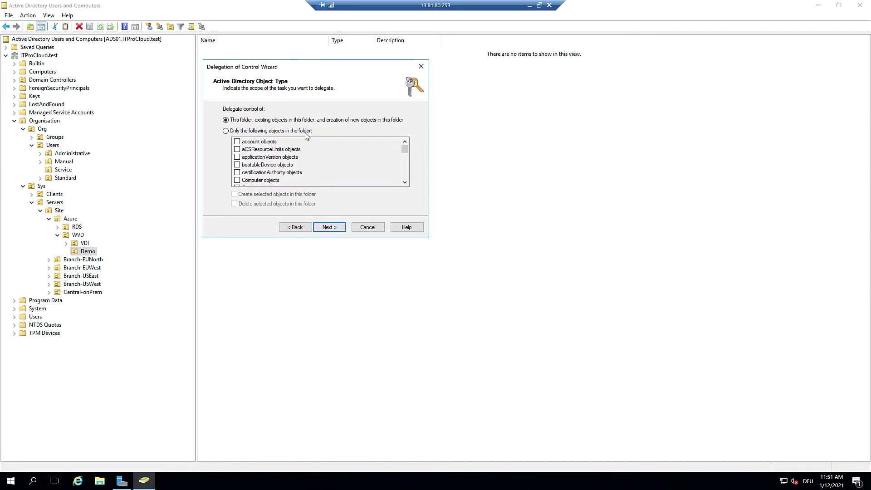
click(276, 135)
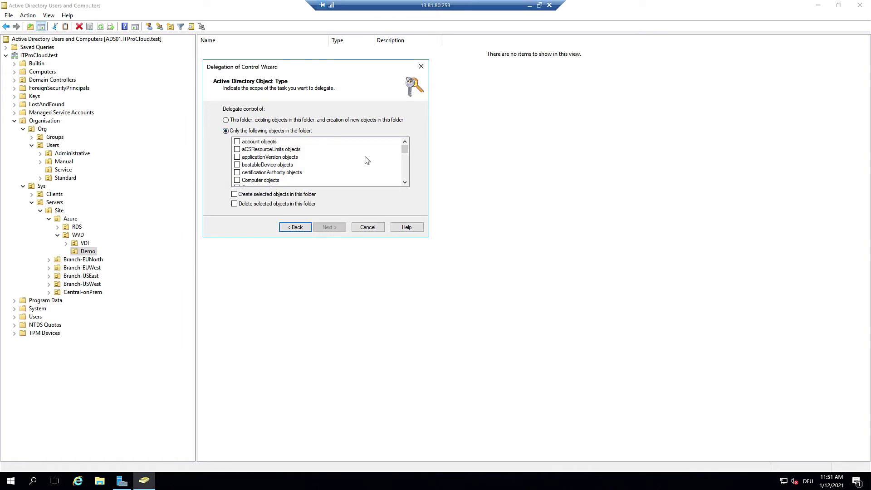
click(238, 180)
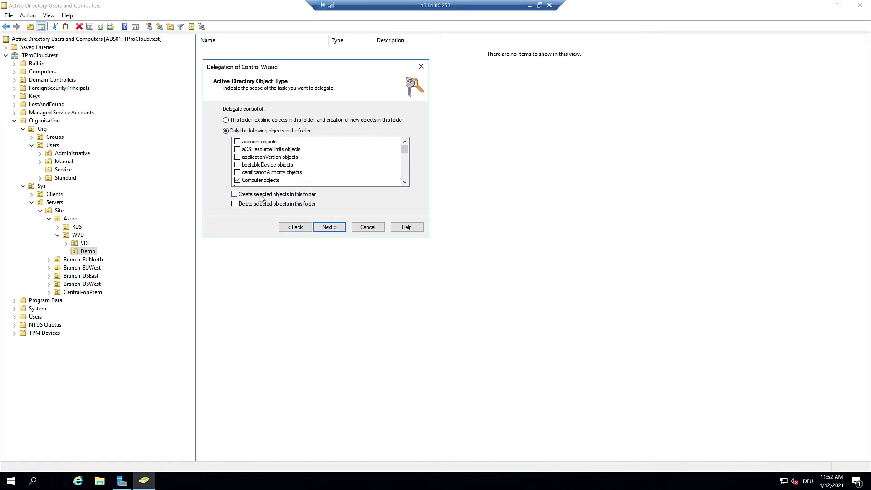
click(235, 194)
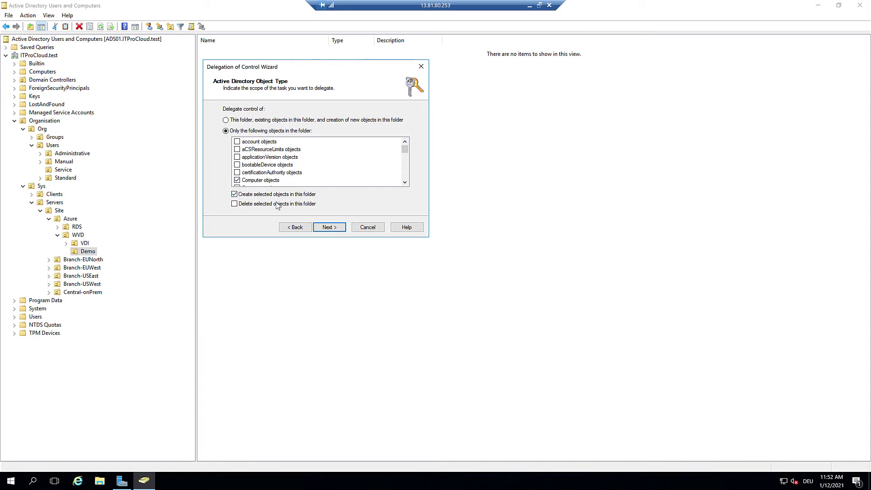
click(235, 203)
click(328, 227)
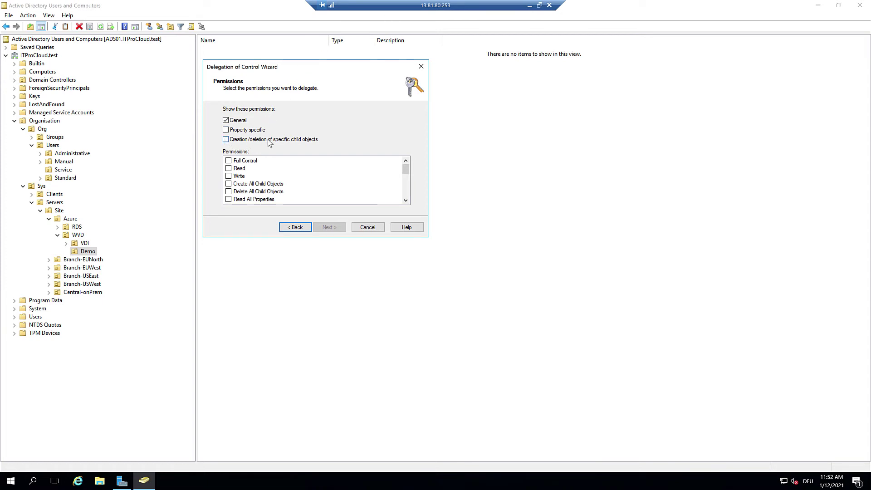
click(228, 140)
click(230, 184)
click(330, 228)
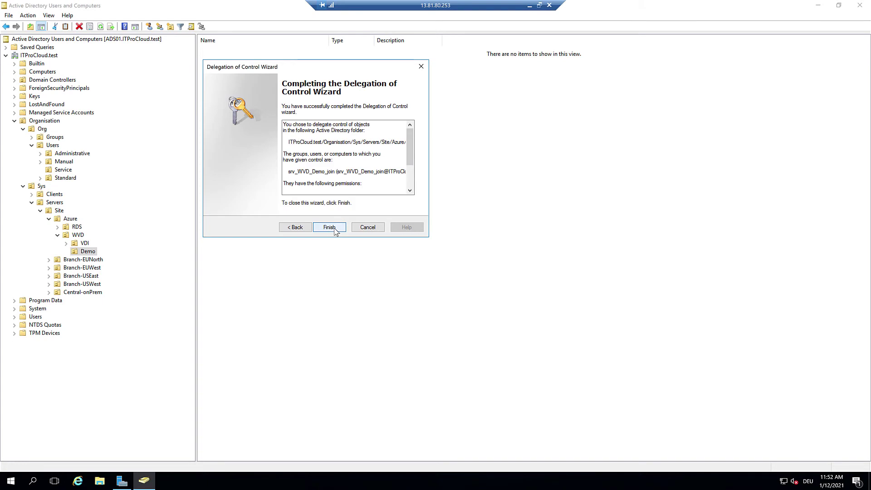
click(335, 229)
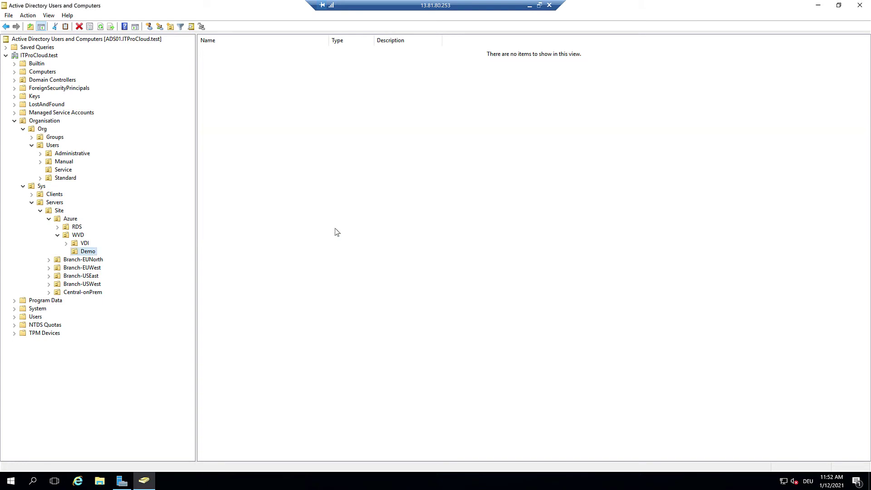
click(529, 5)
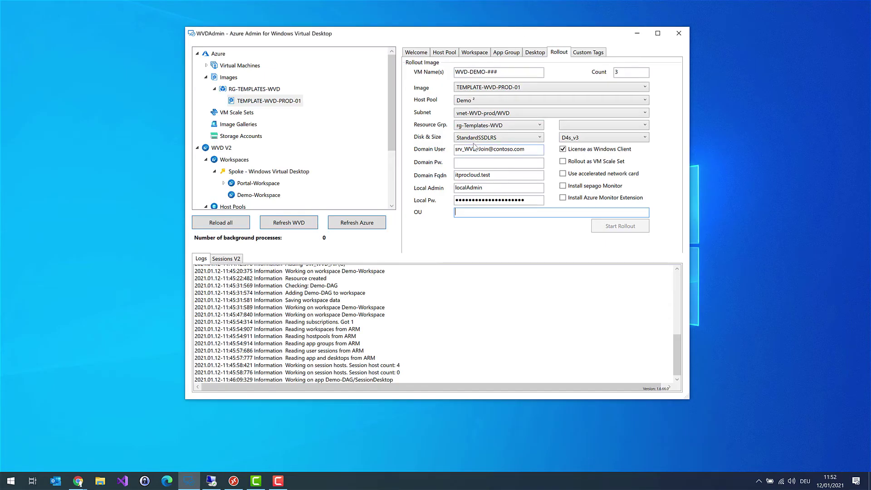
drag(530, 148, 441, 153)
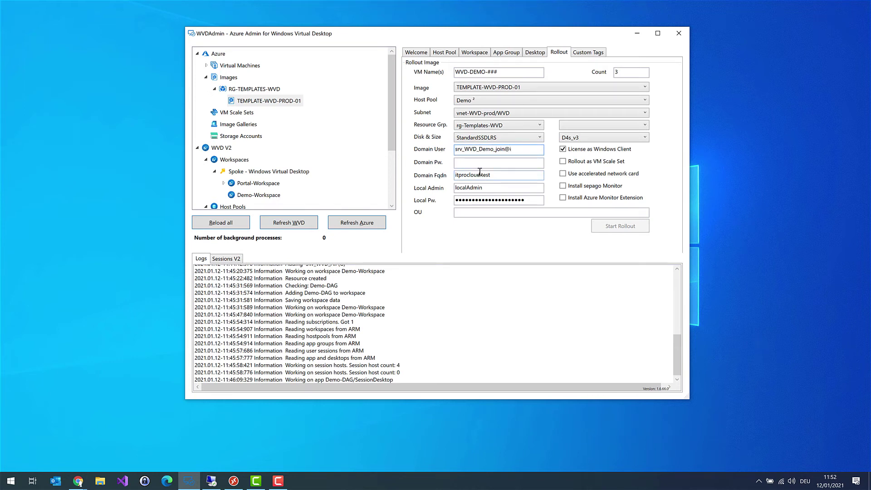
click(498, 165)
text(******************)
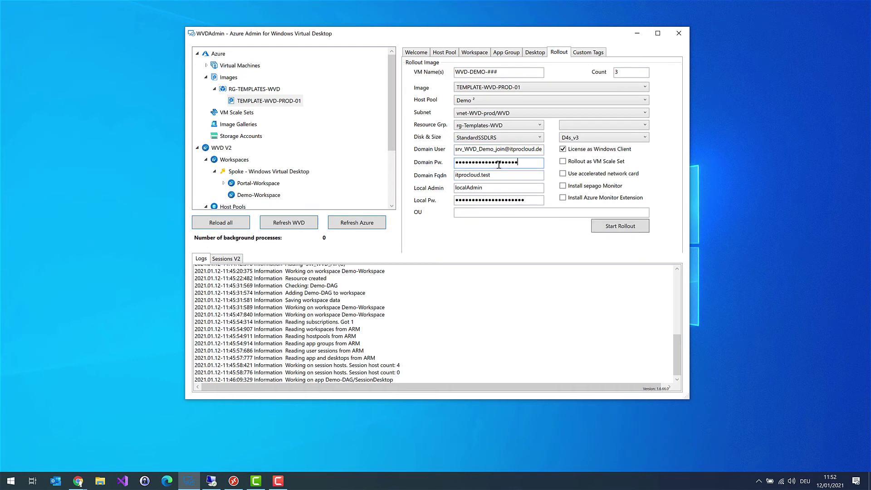
text(**)
click(212, 481)
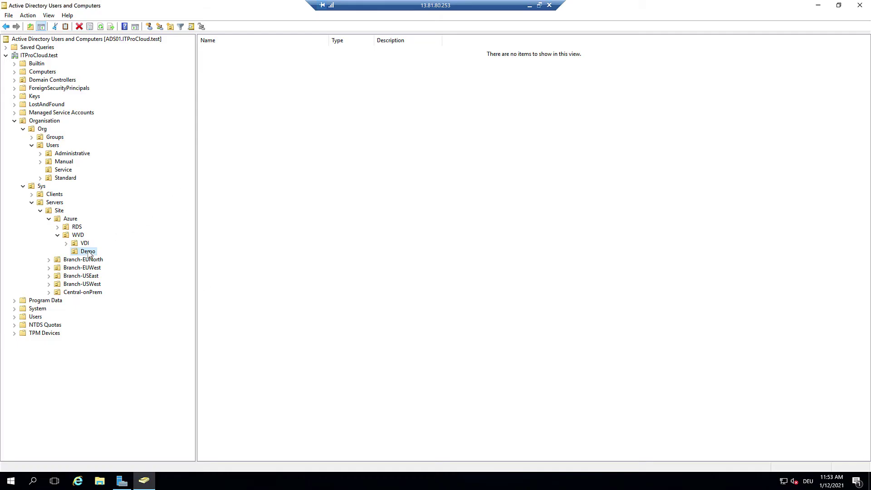
click(89, 252)
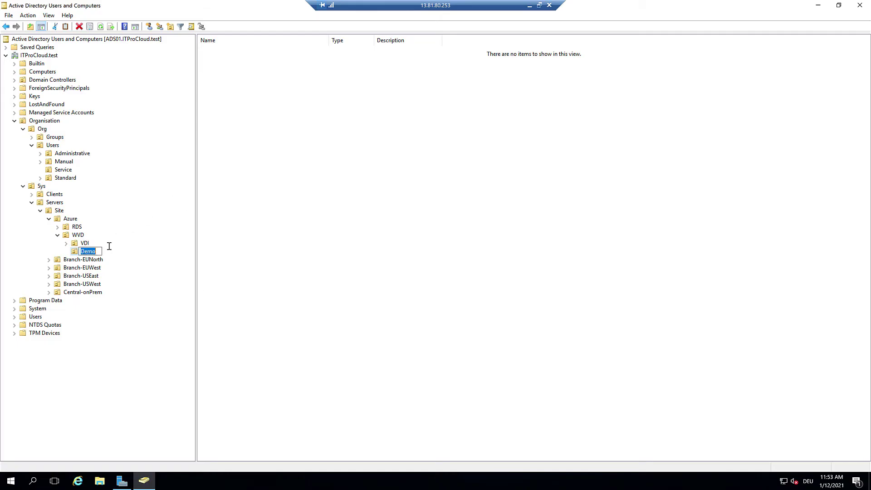
right_click(89, 253)
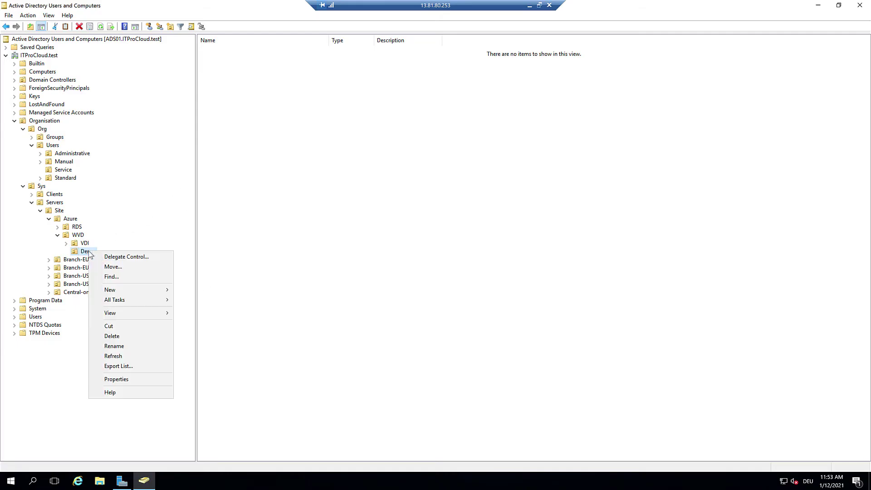
click(129, 382)
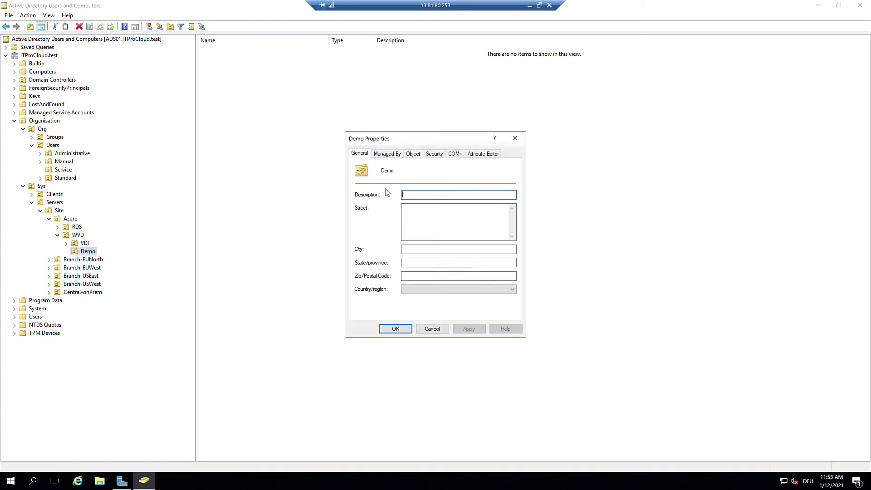
click(514, 139)
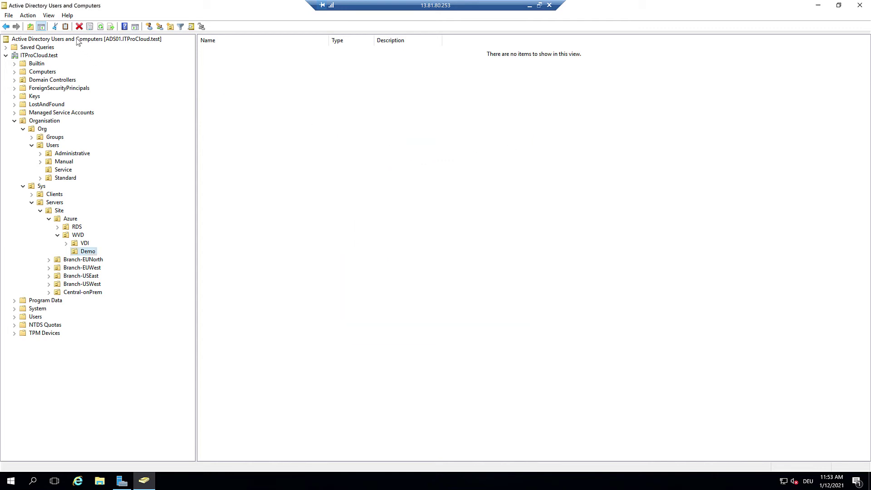
click(49, 15)
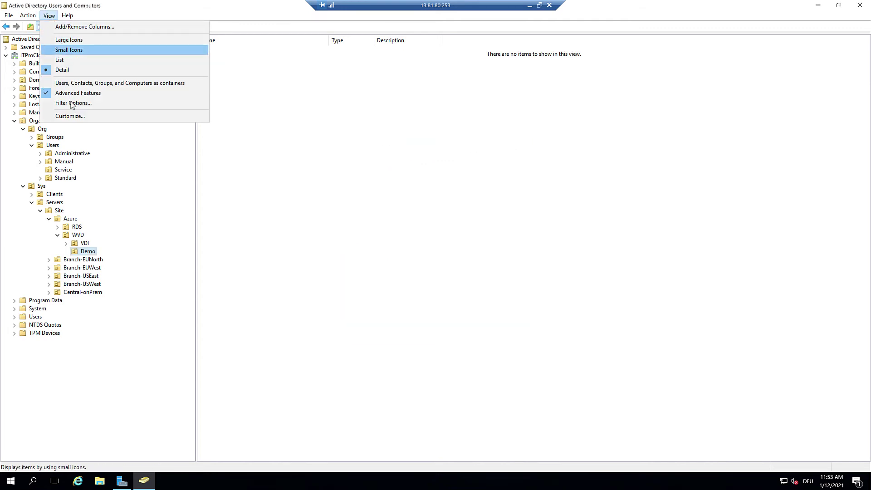
click(274, 263)
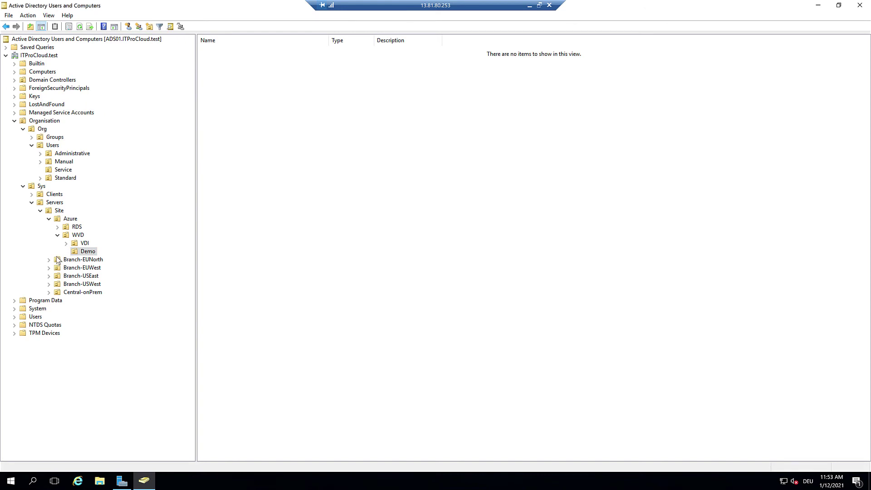
right_click(82, 254)
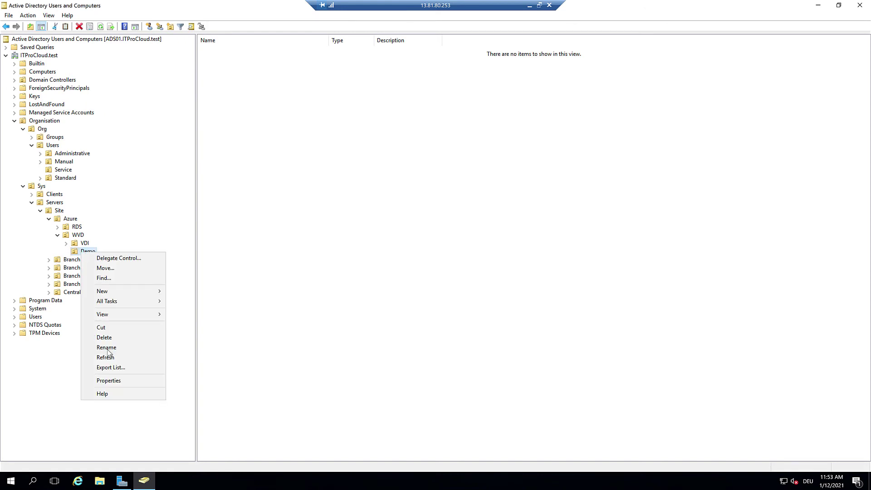
click(109, 381)
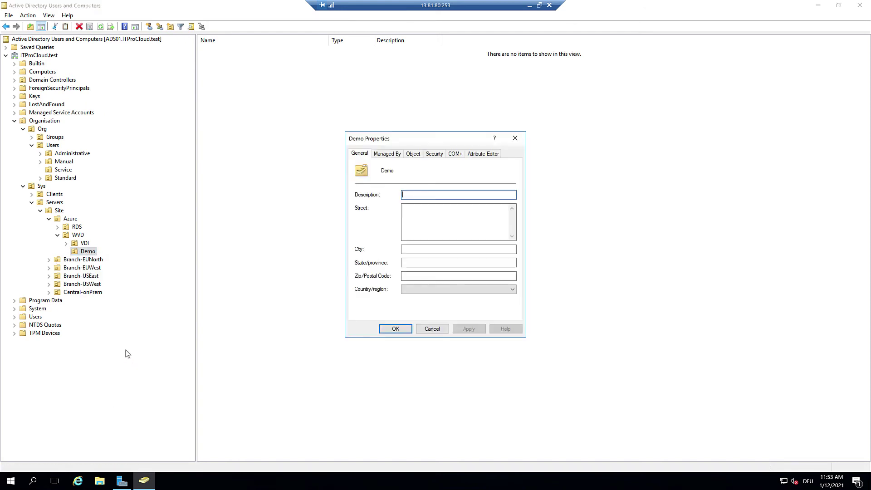
click(415, 154)
click(434, 155)
click(458, 155)
click(482, 154)
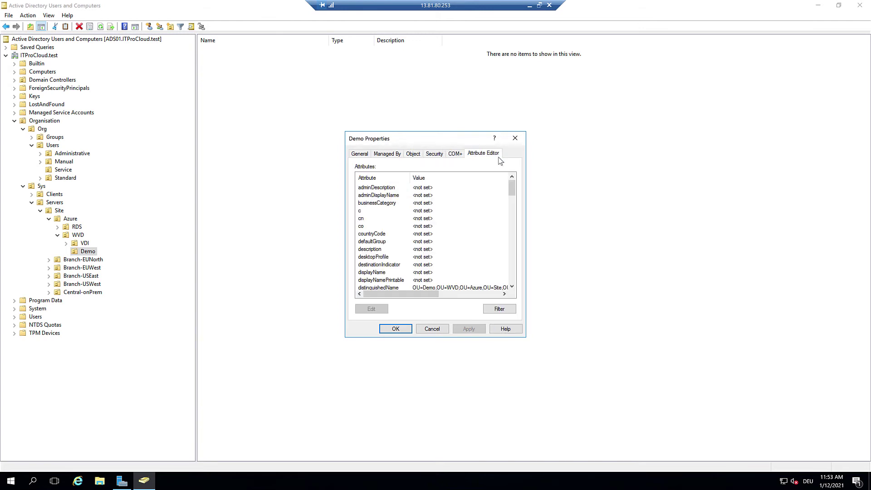
click(377, 287)
drag(511, 188, 512, 190)
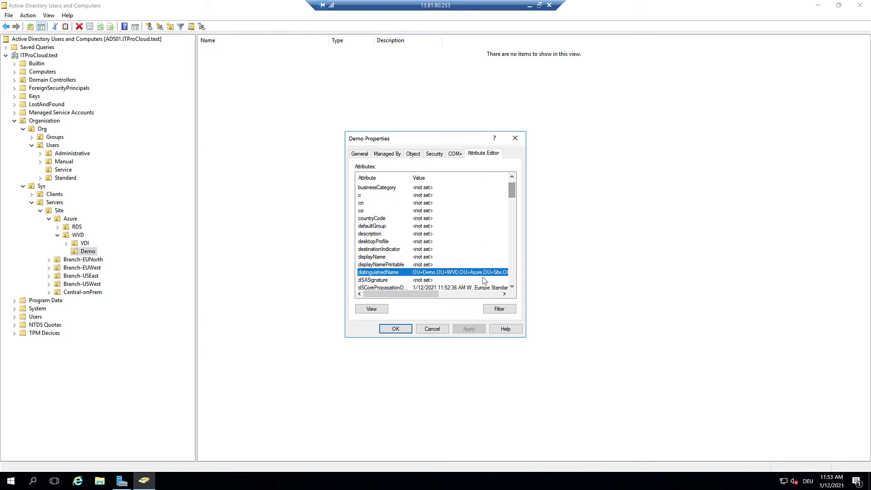
double_click(413, 273)
key(ctrl+c)
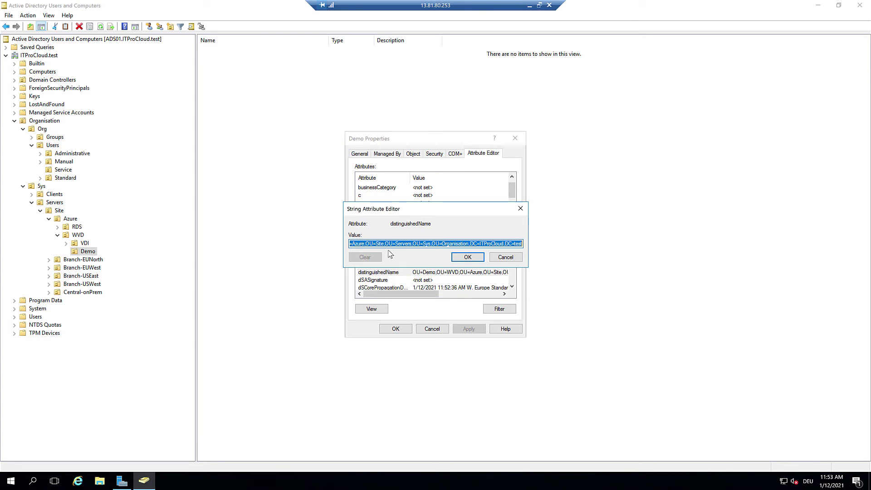
click(503, 257)
click(432, 331)
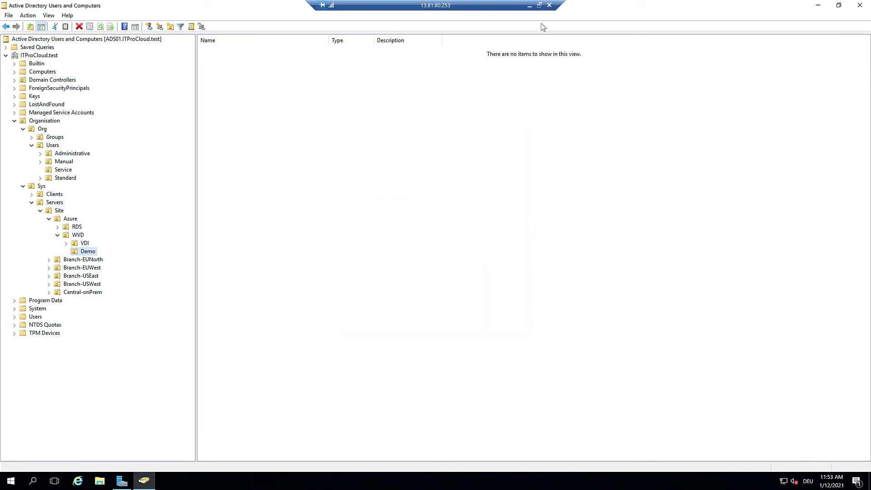
Step: Paste the Demo OU's distinguished name into WVDAdmin's OU field
click(529, 5)
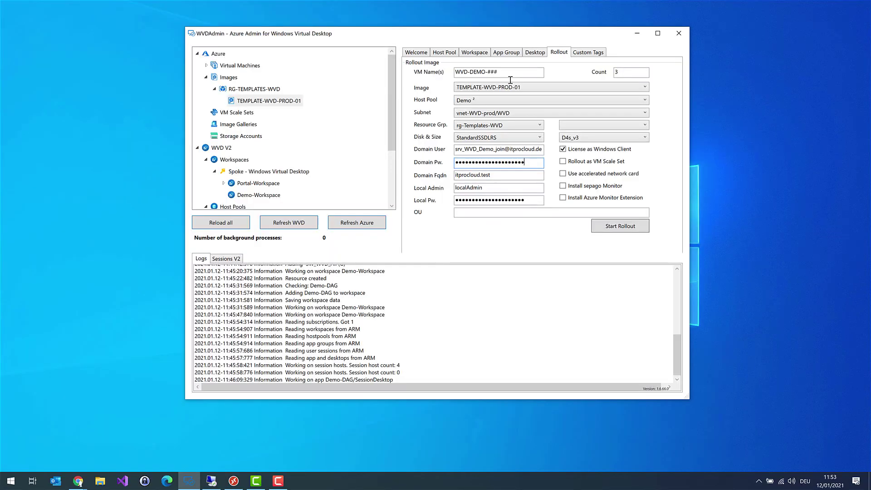
click(475, 213)
key(ctrl+v)
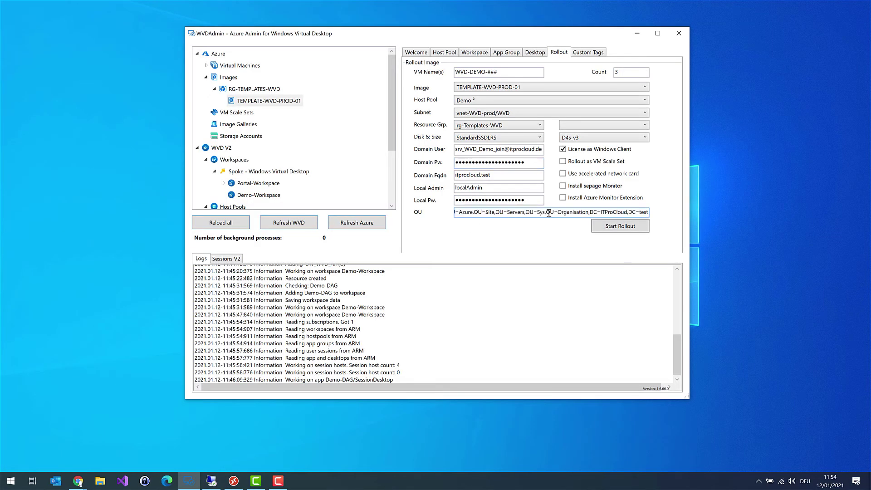
Step: Check that the OU path begins with OU=Demo and review the domain user entry
drag(543, 211, 443, 214)
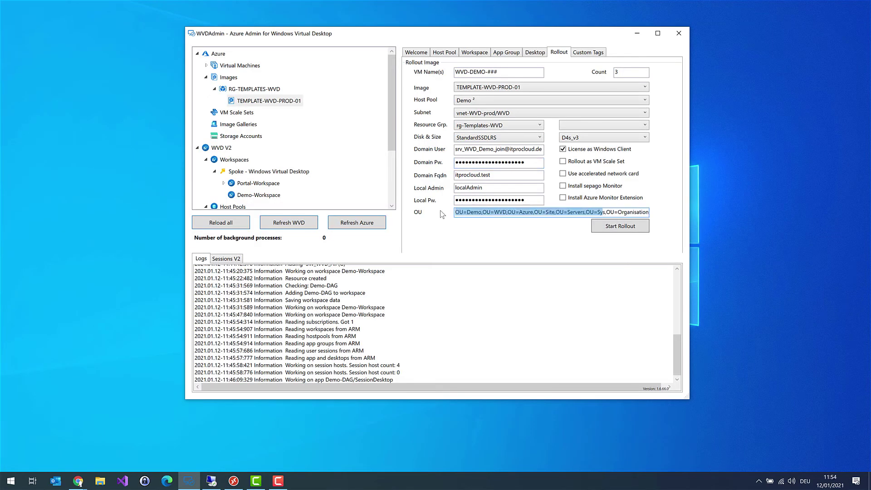
click(488, 213)
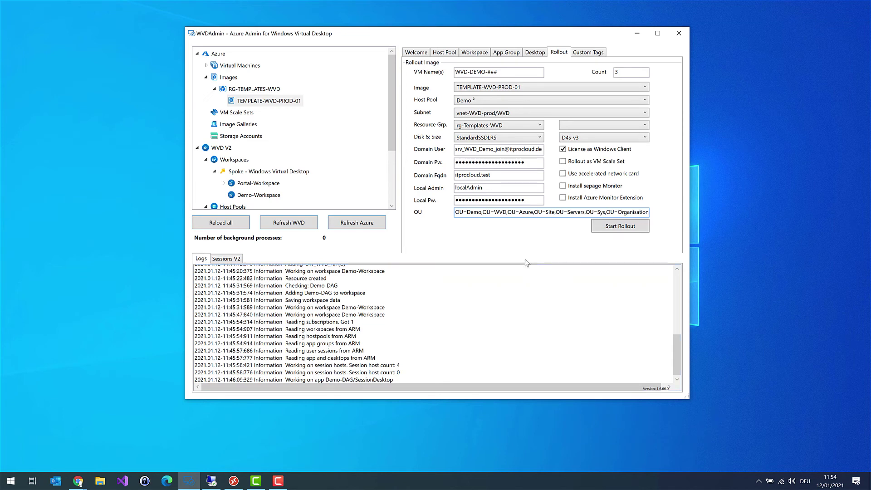
click(515, 150)
click(535, 151)
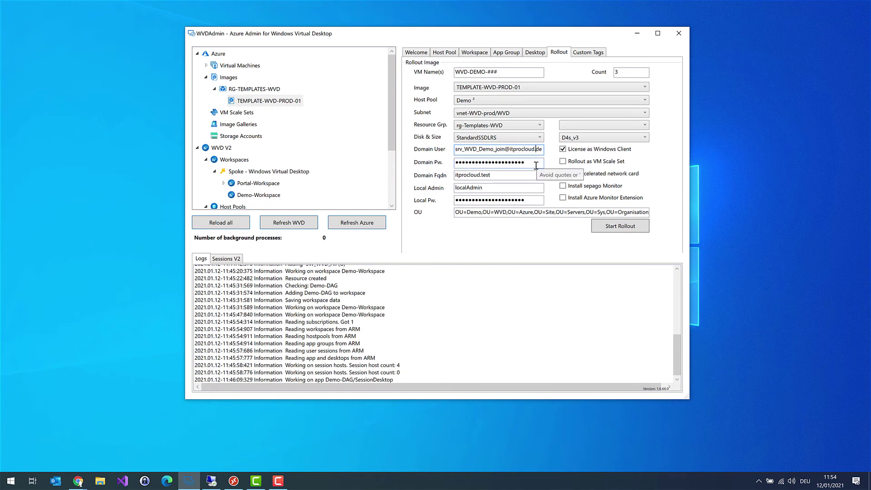
Step: Start the Demo rollout and highlight the log's WVD-DEMO-003 Total Regional Cores quota error
click(618, 228)
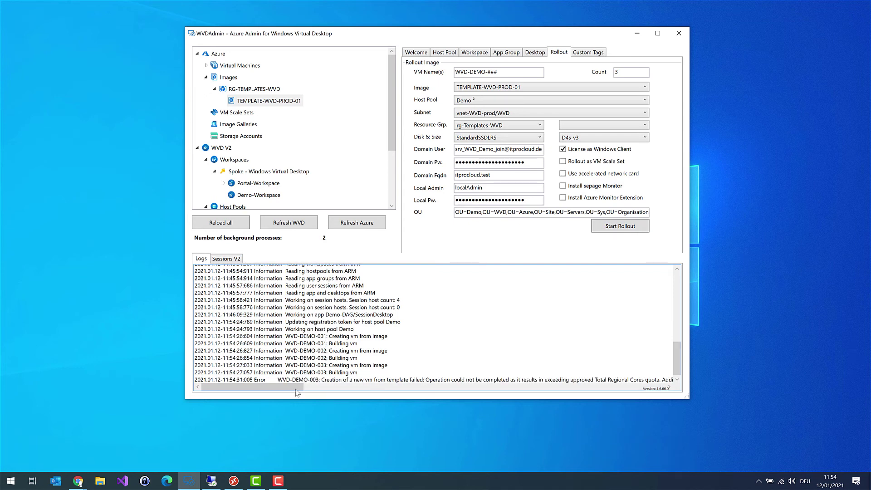
drag(294, 392, 299, 392)
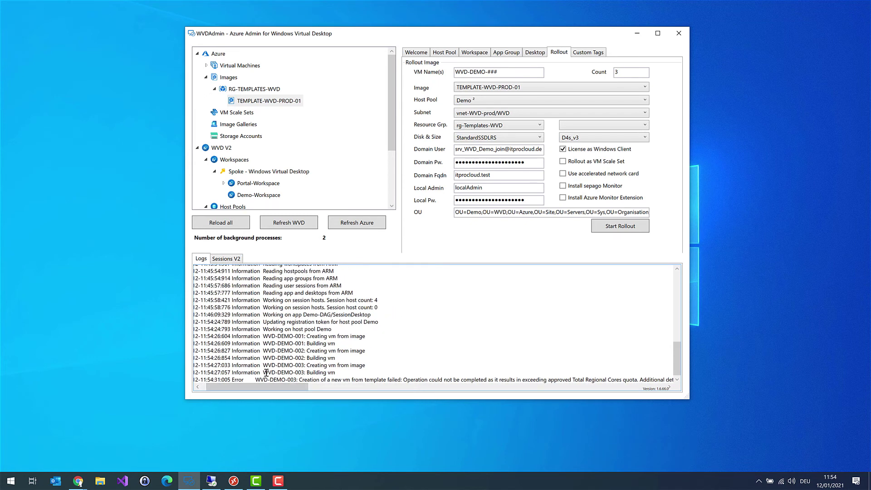
drag(266, 373, 300, 380)
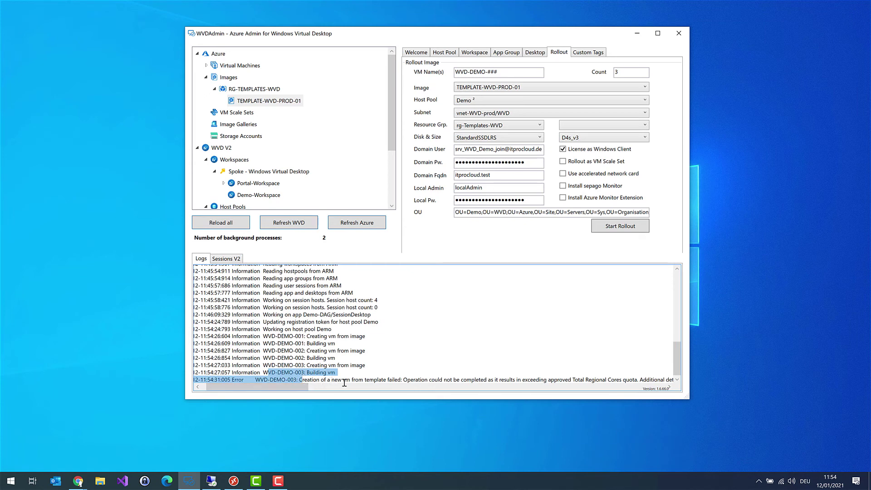
drag(274, 389, 299, 390)
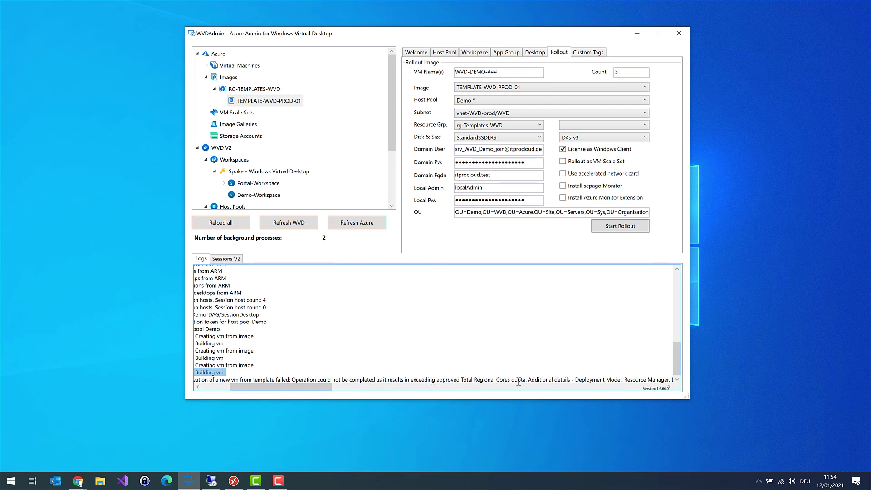
drag(529, 380, 466, 379)
Step: Scroll the log back to its timestamps and wait for WVD-DEMO-001 and WVD-DEMO-002 to be created
click(466, 379)
drag(314, 391, 272, 391)
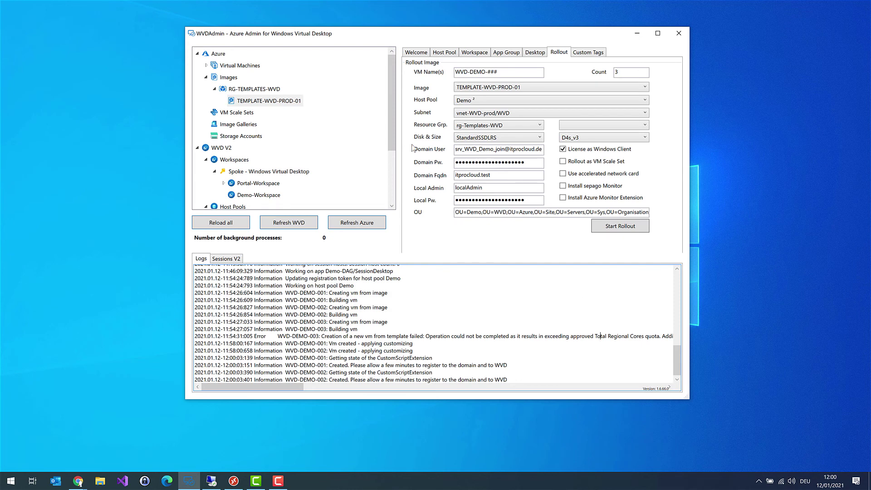
drag(391, 128, 379, 199)
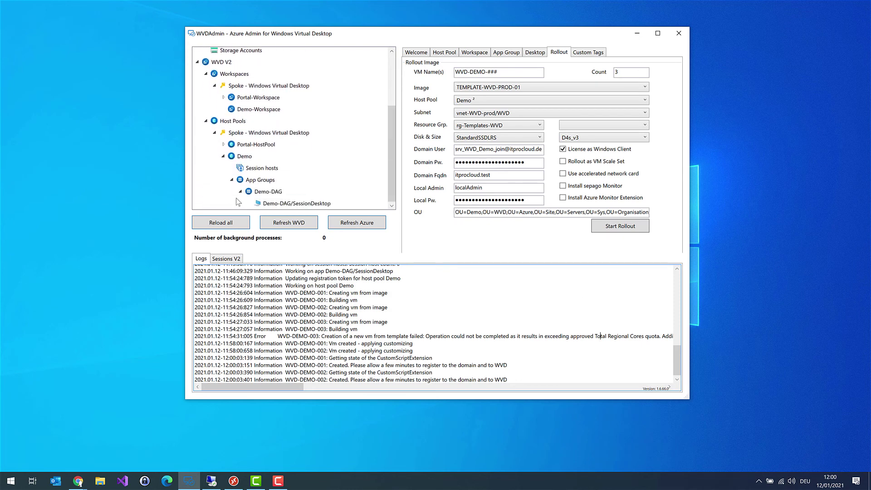
Step: List the Demo session hosts and refresh until WVD-DEMO-001 and WVD-DEMO-002 read Available
click(241, 157)
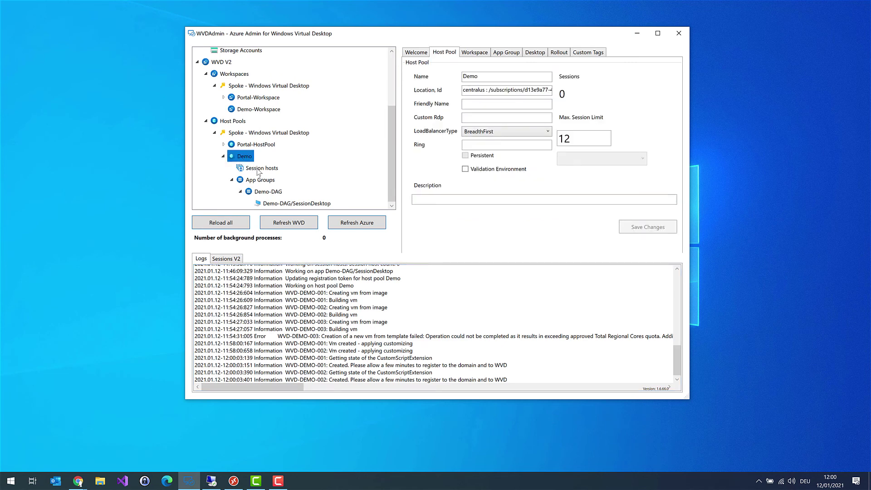
click(259, 171)
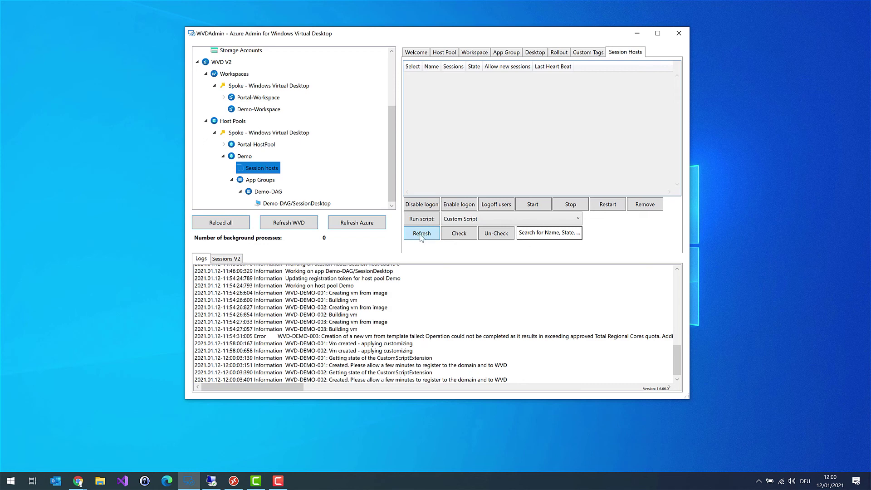
click(421, 234)
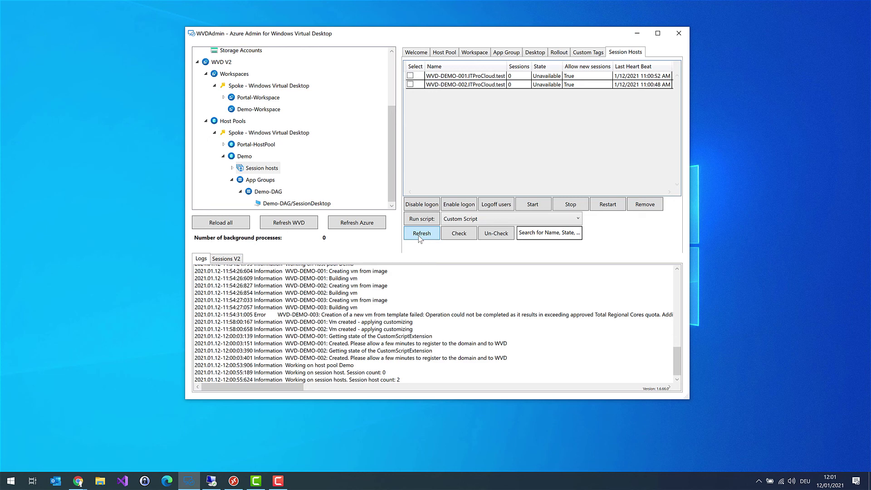
click(418, 235)
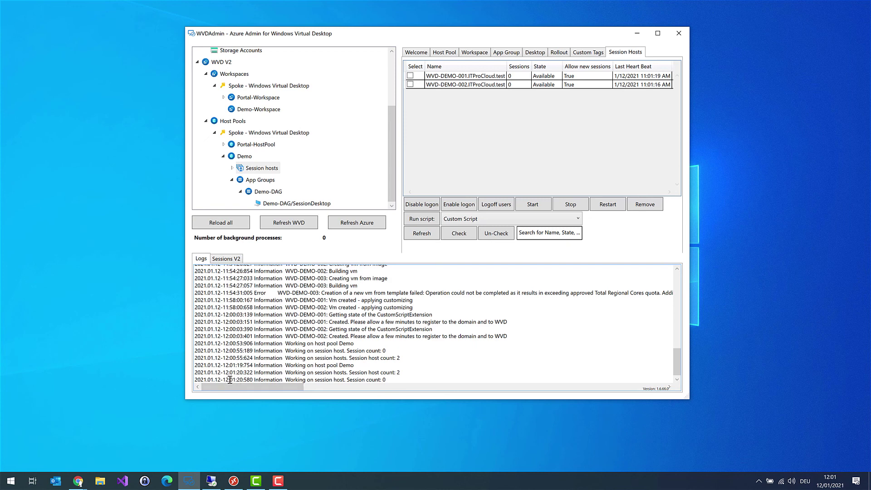
drag(228, 380, 239, 380)
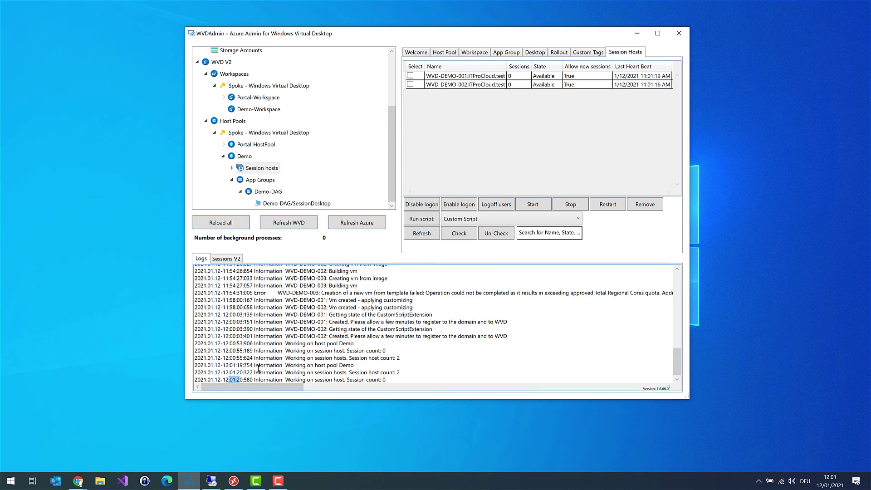
scroll(259, 368, up, 2)
Step: Refresh the Workspace for the Demo feed in Remote Desktop and launch the new My Desktop
click(234, 482)
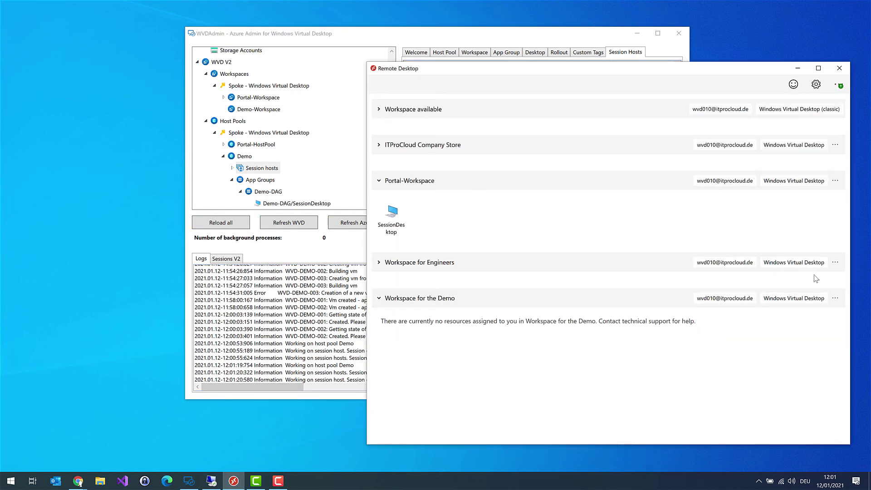
click(834, 298)
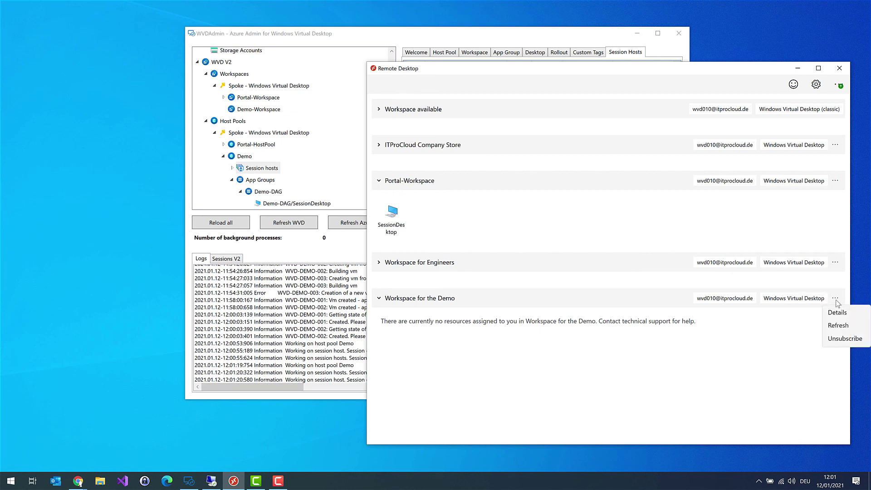
click(836, 327)
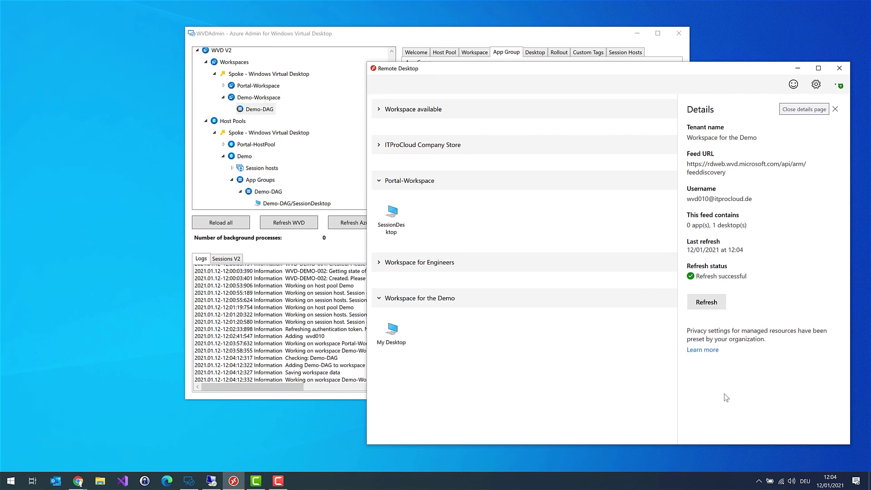
click(834, 110)
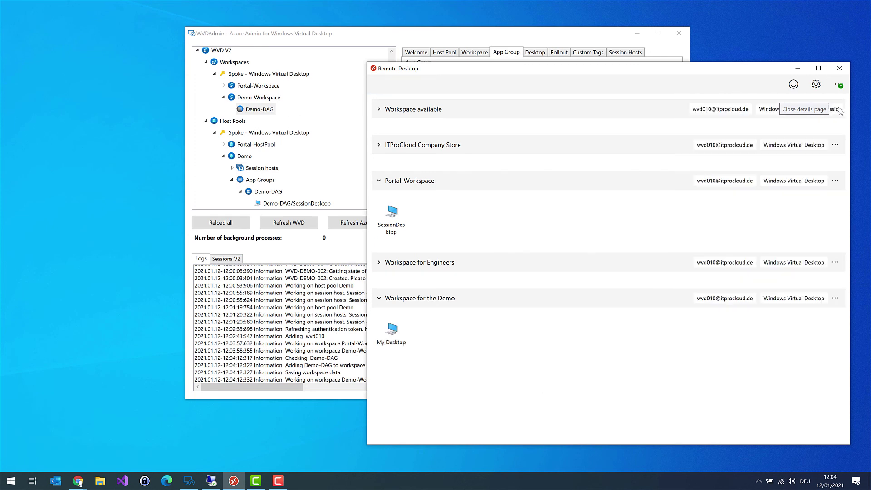
double_click(403, 335)
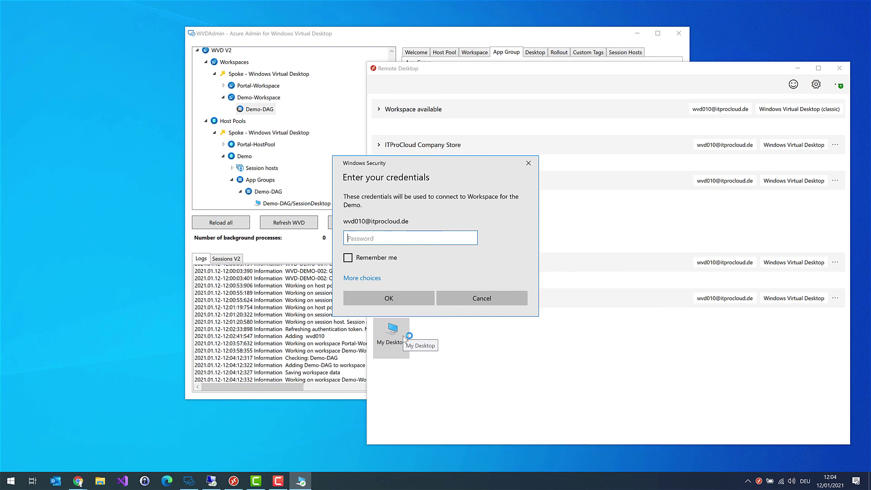
Step: Enter the account password, tick Remember me, and connect to My Desktop
text(•••••••••••••••••••)
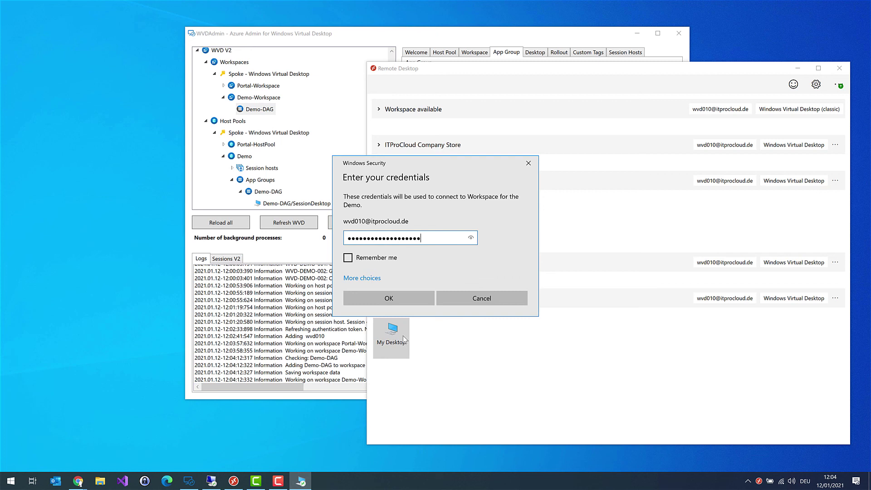
text(•)
click(347, 257)
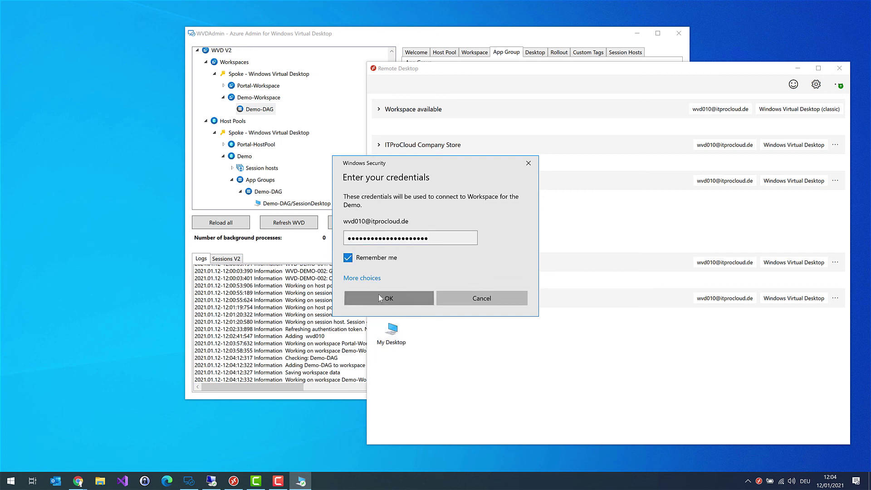
click(379, 297)
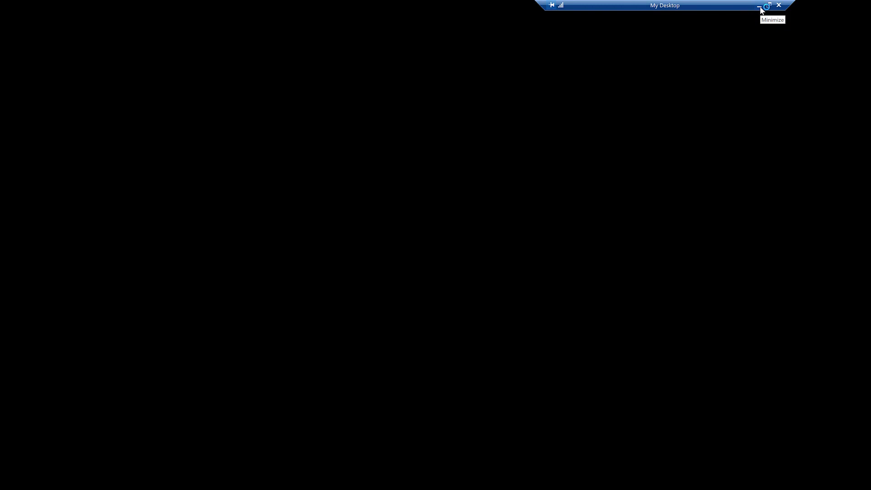
Step: Minimize the session, refresh the Demo session hosts, and list WVD-DEMO-002's active Desktop session
click(759, 6)
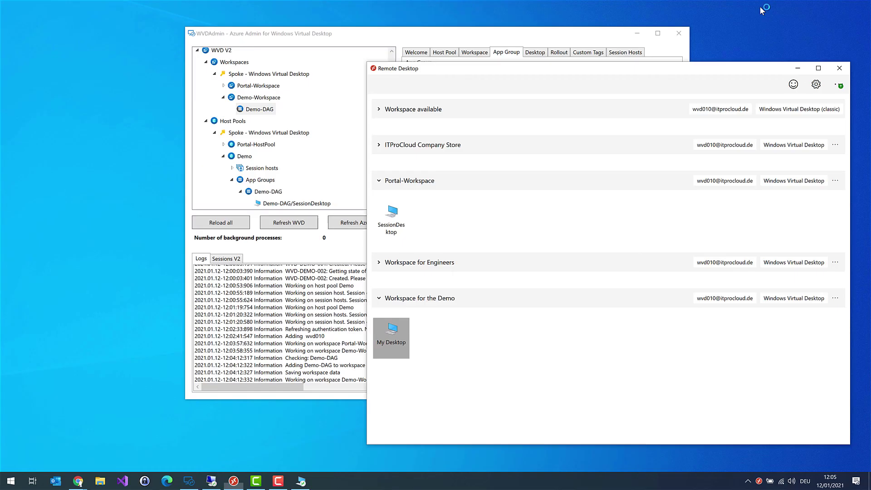
click(799, 68)
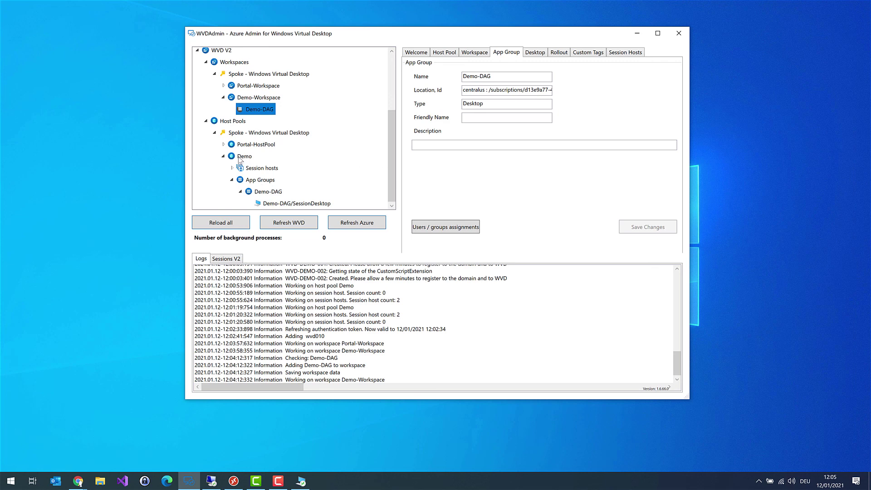
click(261, 167)
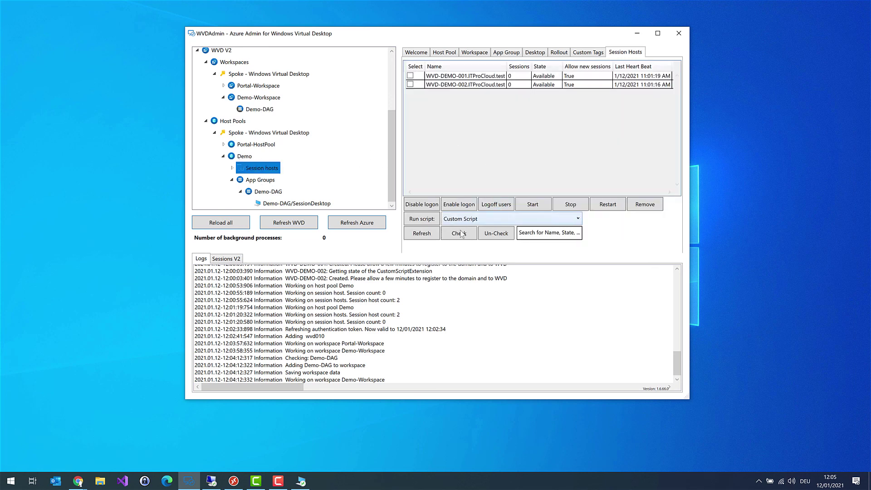
click(421, 235)
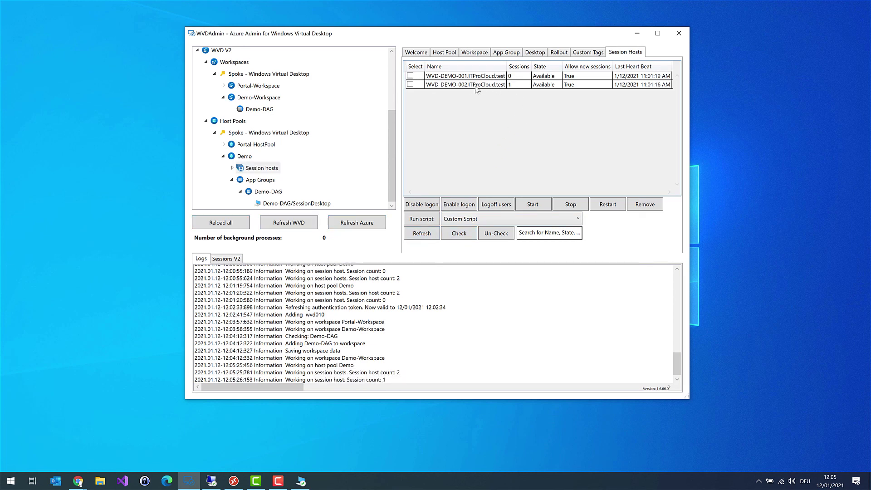
click(536, 86)
click(235, 258)
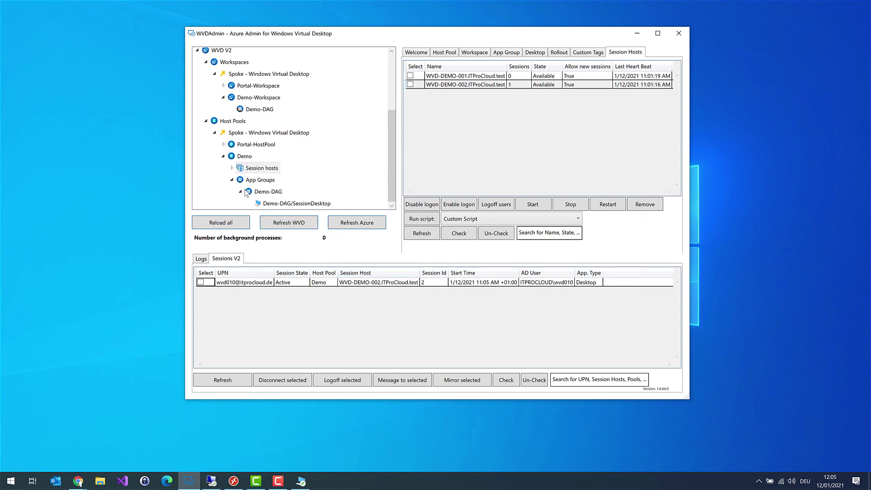
click(232, 179)
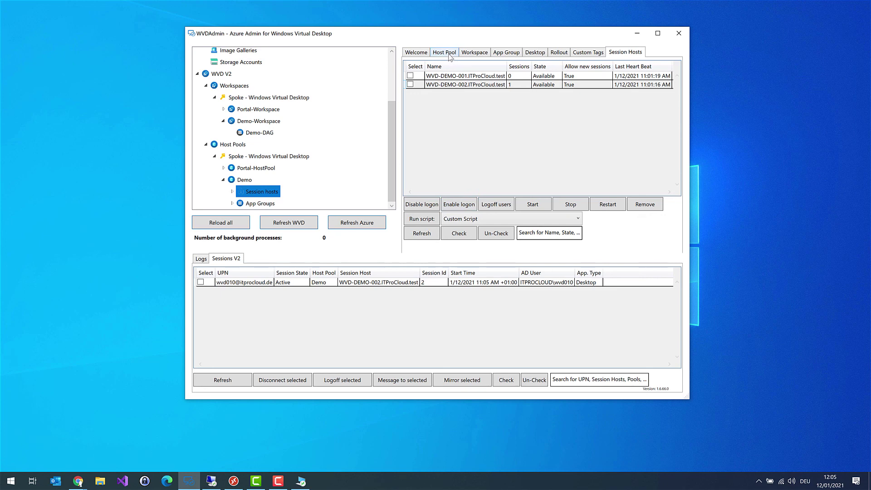
Step: Reopen the Demo rollout form and change the VM count from 3 to 20
click(450, 55)
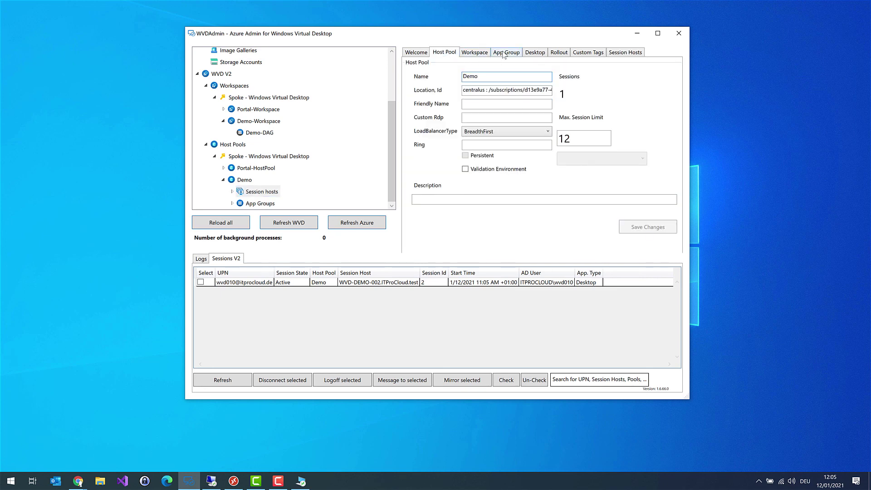
click(558, 53)
double_click(621, 71)
text(20)
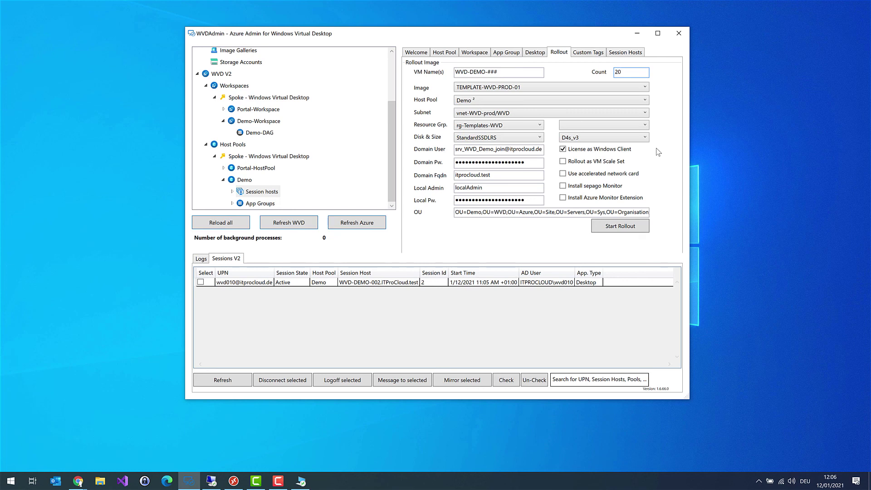